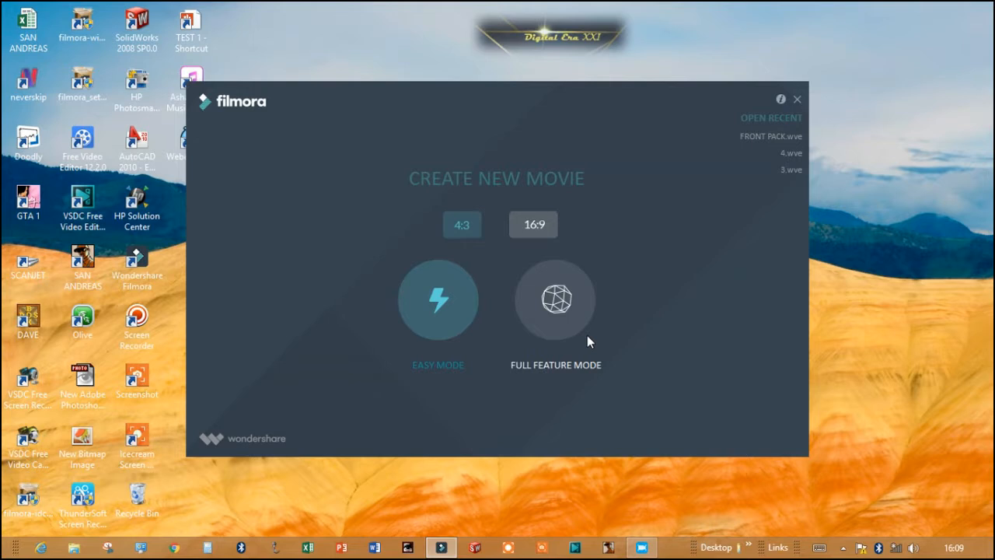
Start a new 16:9 movie in Full Feature Mode
click(560, 281)
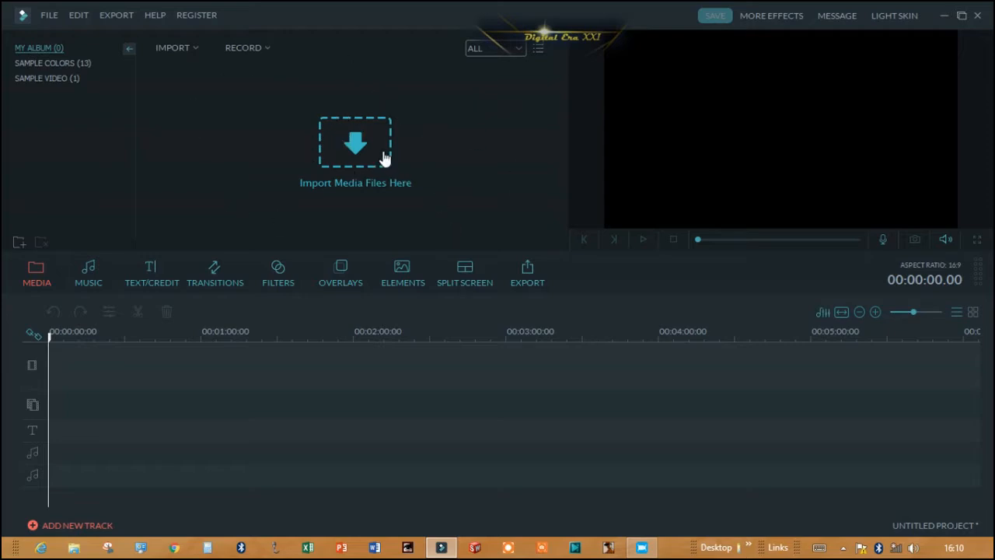
click(410, 113)
key(Escape)
click(798, 119)
Import the video Flamingo - 15922 from the VIDEOS AND MUSIC NO COPYRIGHT CALM folder into the album
click(191, 49)
click(214, 64)
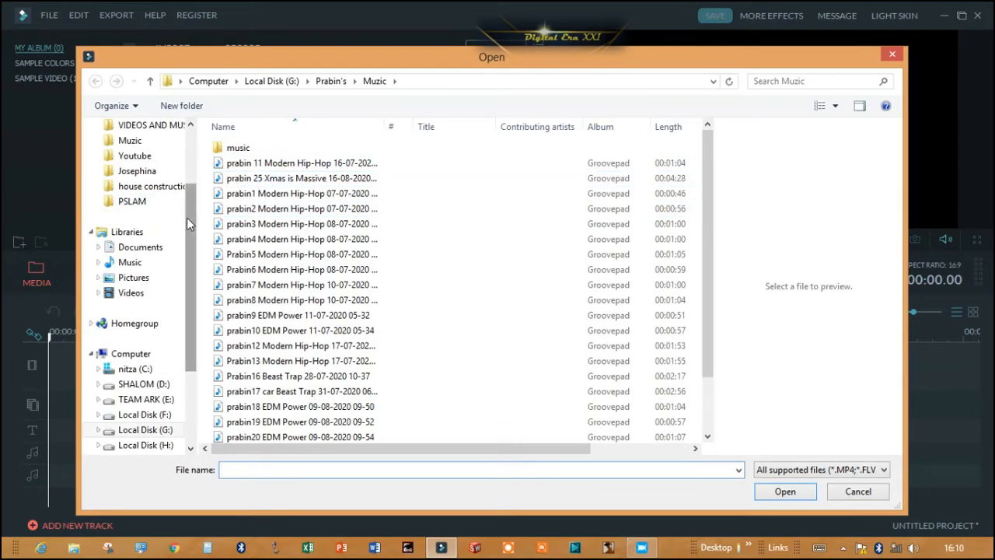
drag(188, 219, 197, 163)
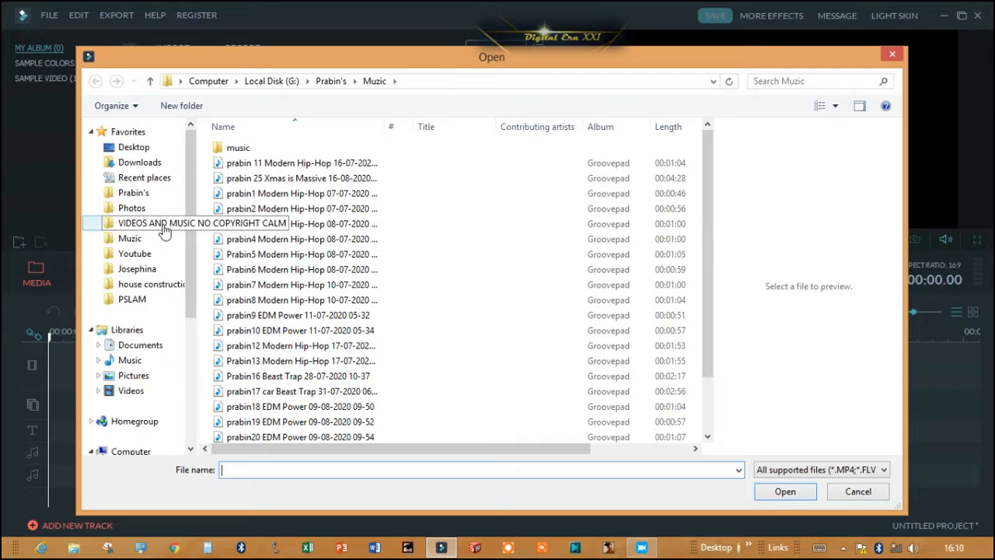
click(163, 225)
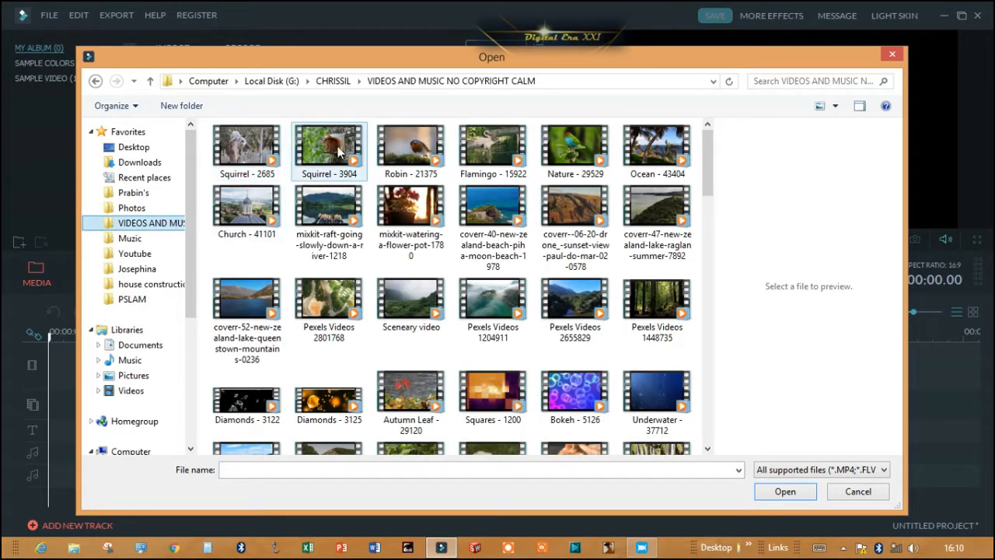
click(466, 169)
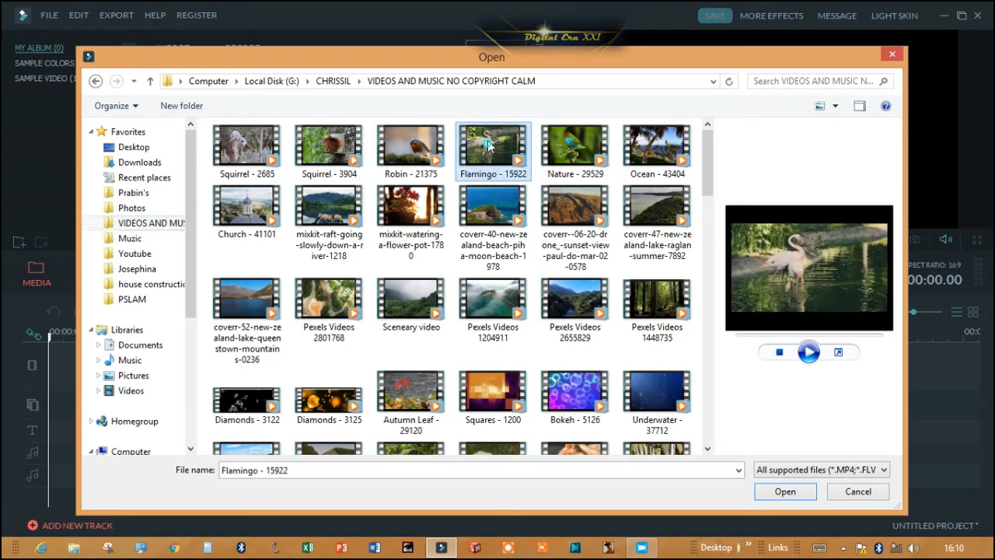
click(785, 493)
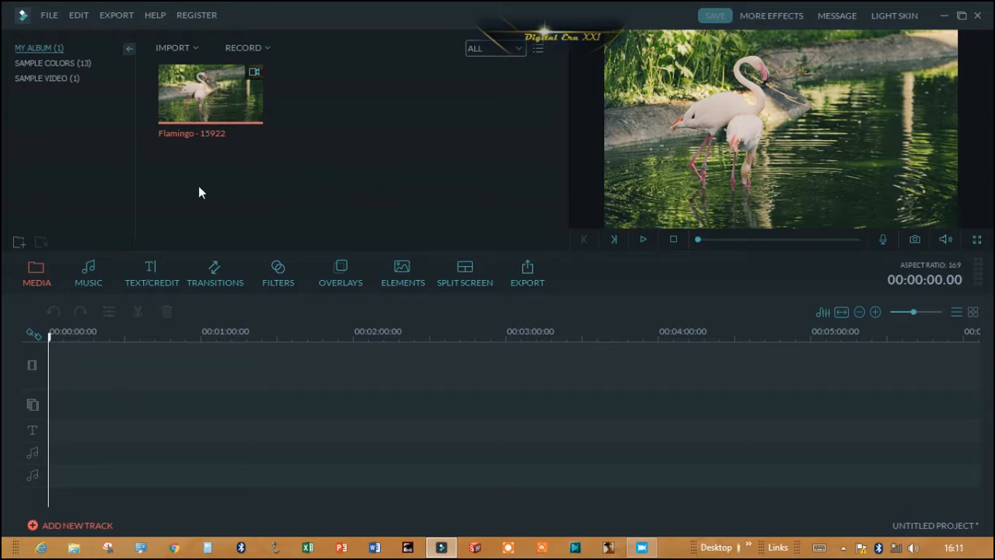
Add the Flamingo - 15922 clip to the video track at the start of the timeline
click(214, 100)
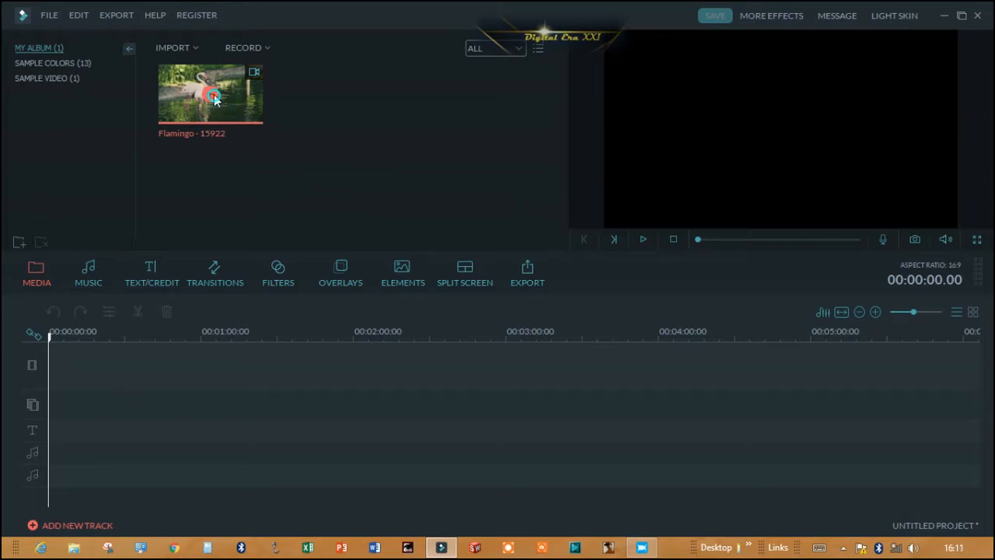
click(205, 96)
click(211, 97)
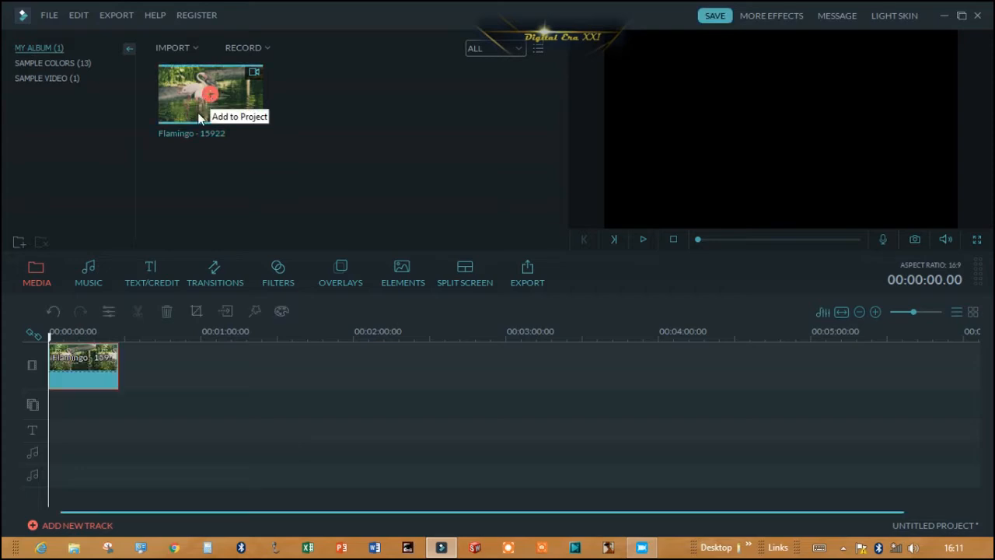
Play the first seconds of the Flamingo clip in the preview and pause playback
click(104, 386)
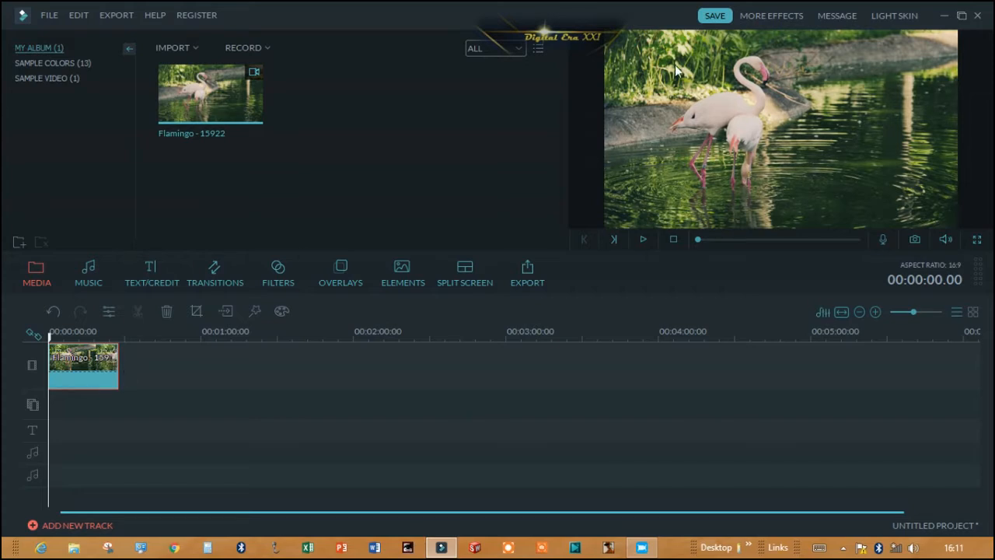
click(643, 240)
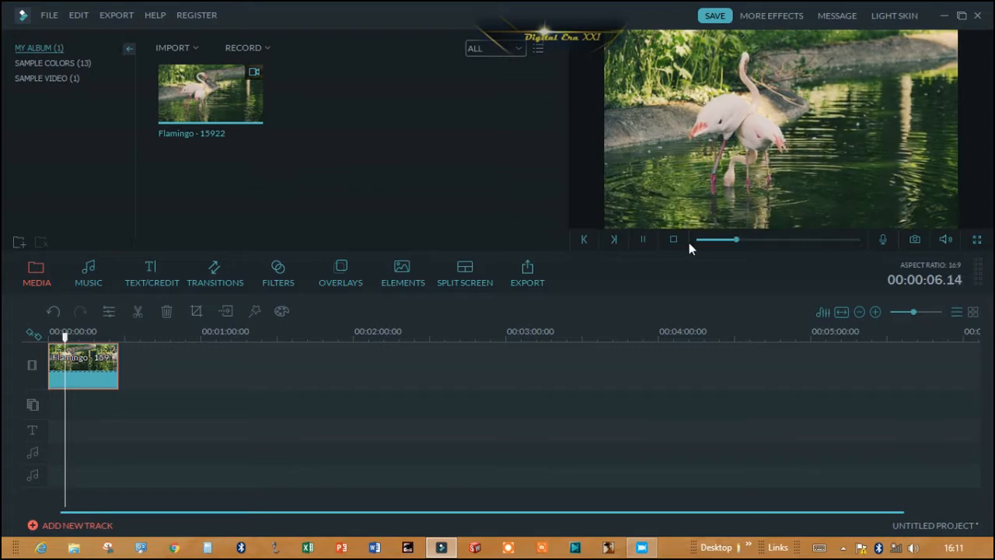
click(642, 239)
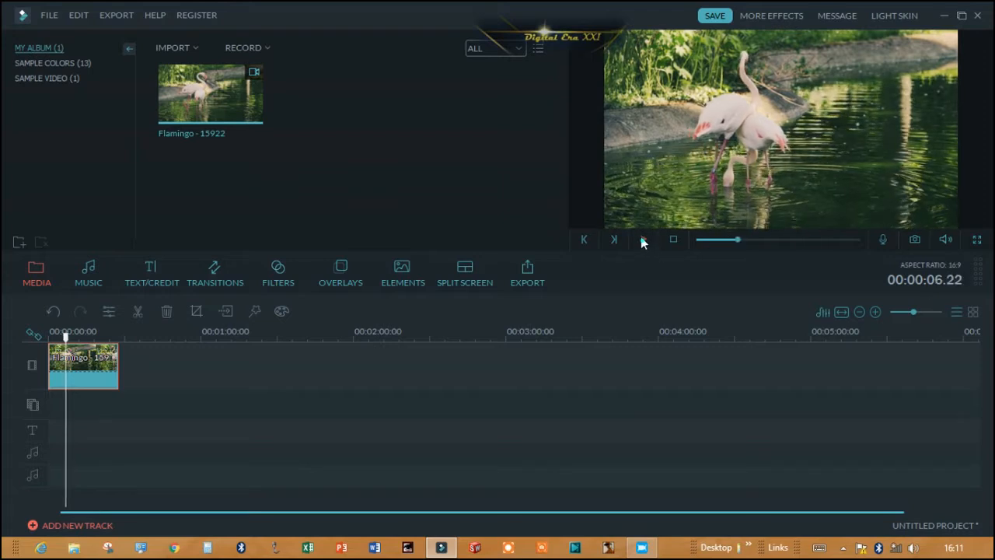
Import the music file Heartache - Silent Partner from the Musiz folder inside the Youtube folder
click(193, 49)
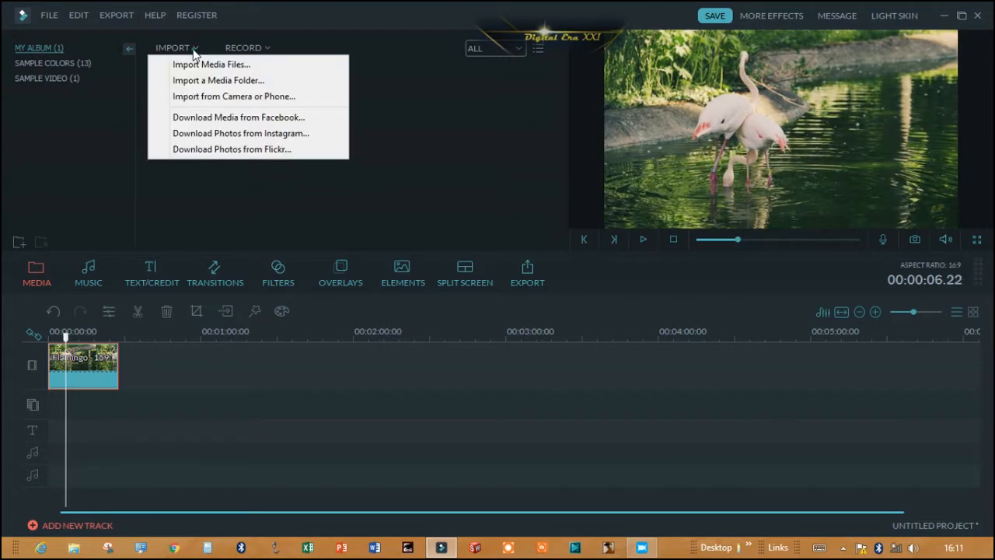
click(229, 70)
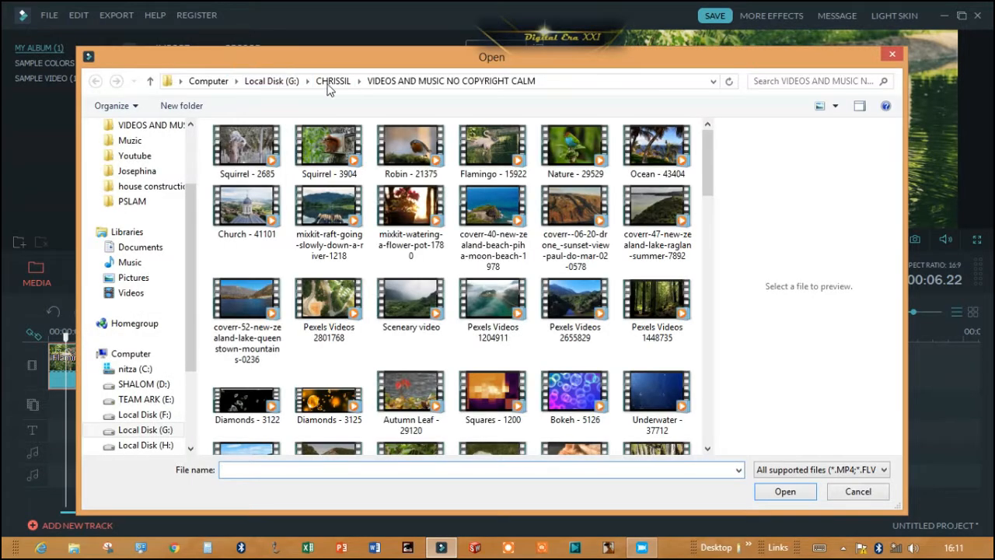
click(134, 156)
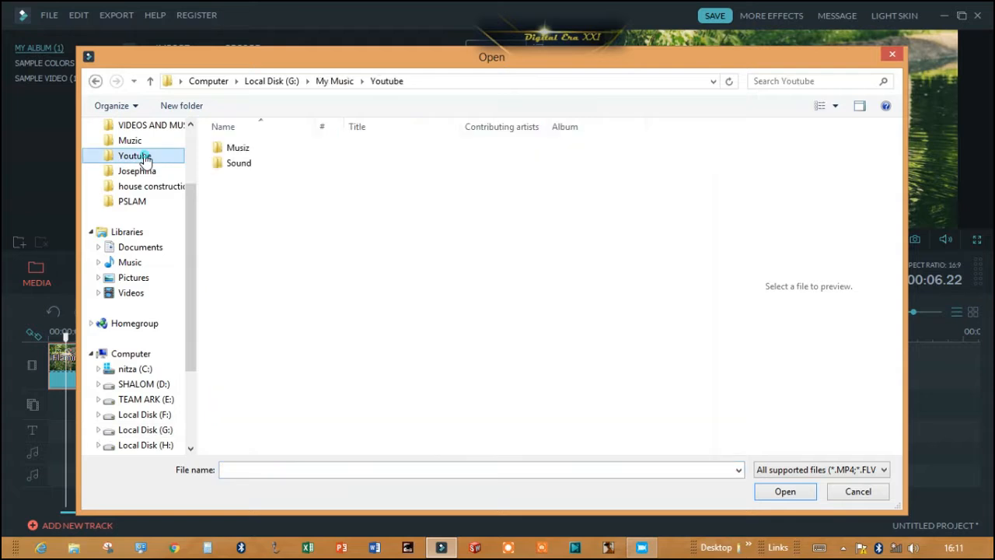
click(238, 149)
click(238, 147)
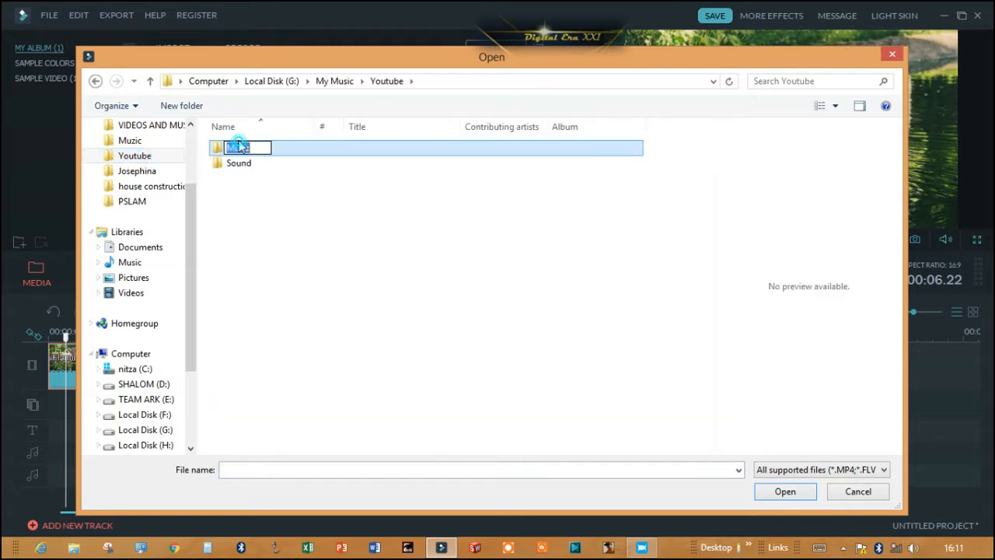
double_click(264, 147)
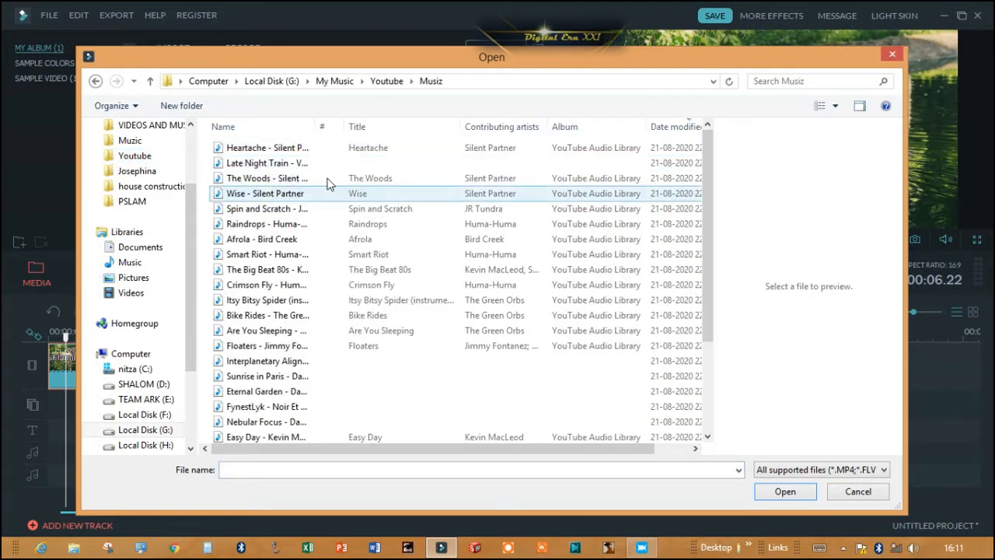
click(299, 150)
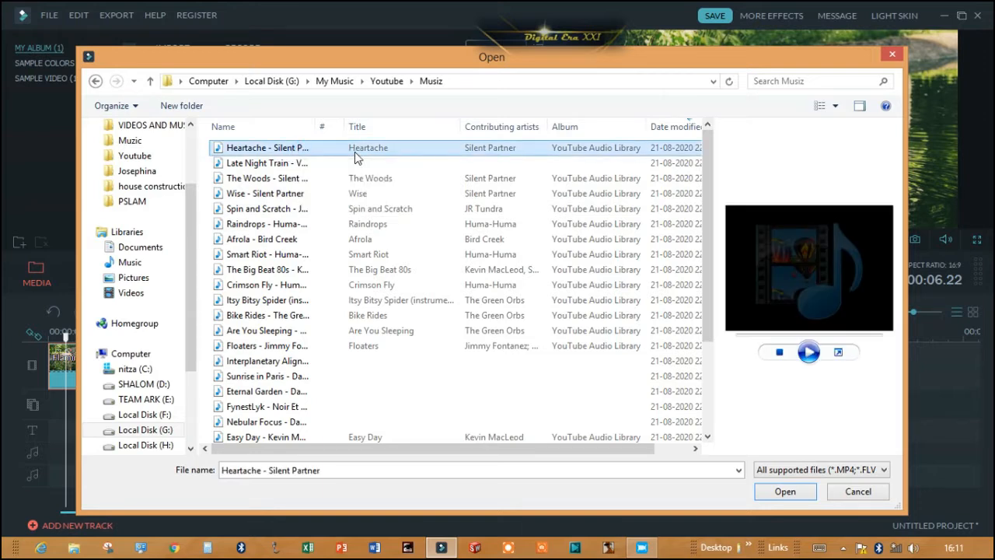
click(797, 492)
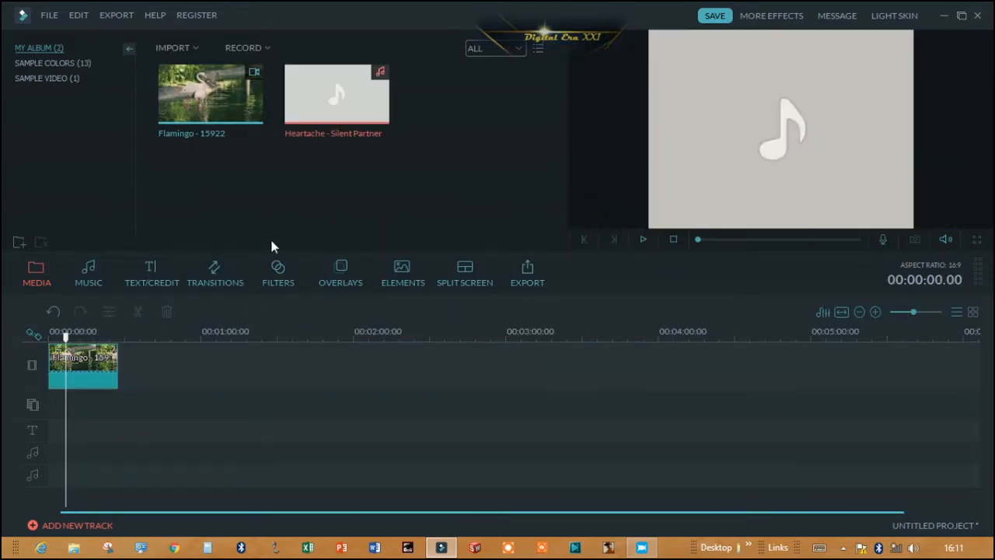
Add the Heartache music to the audio track and move the playhead and the music clip to the timeline's start
mouse_move(348, 109)
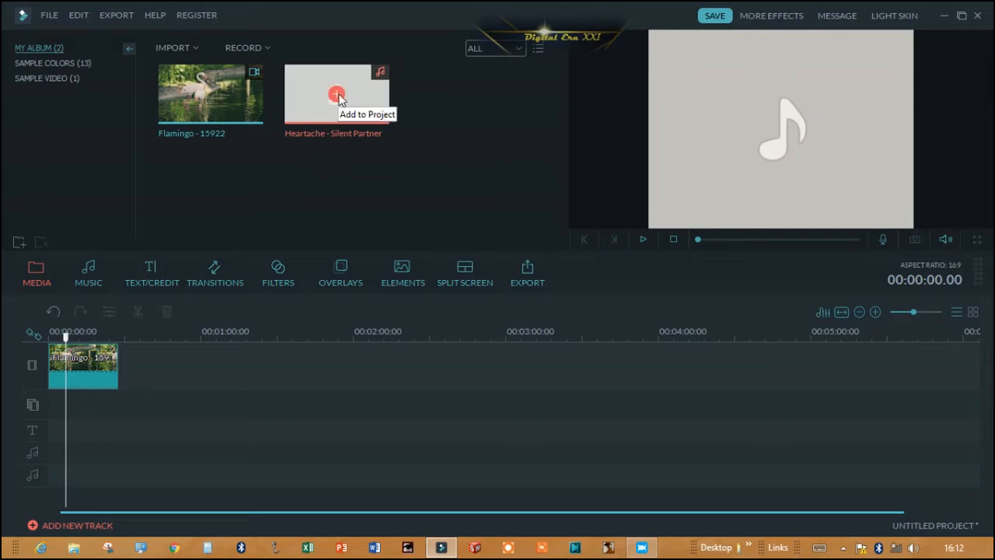
click(337, 94)
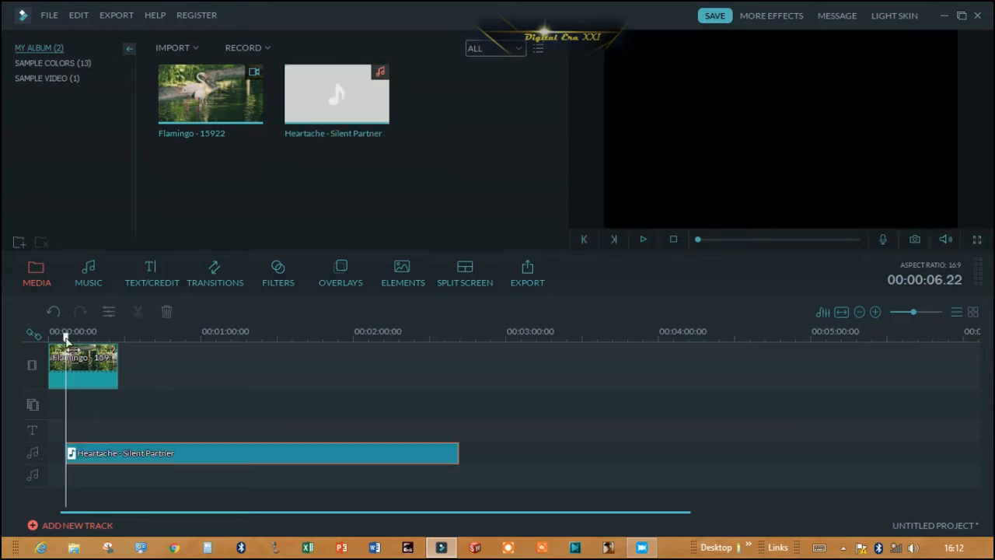
click(66, 340)
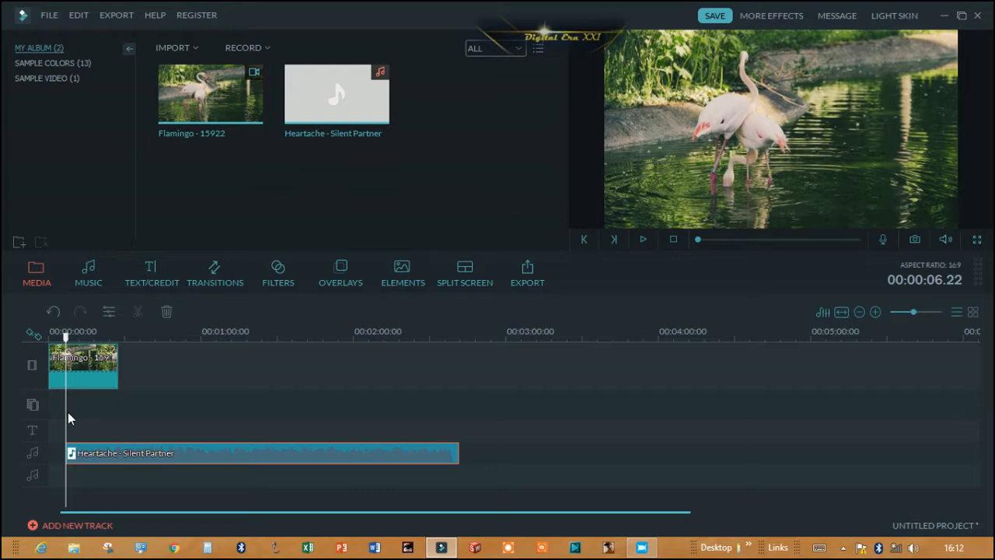
drag(66, 338, 48, 340)
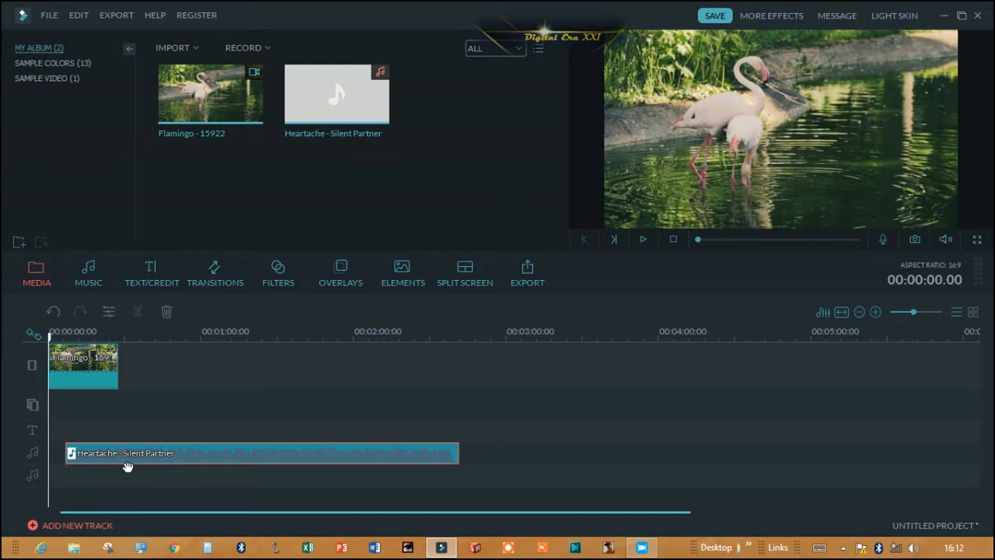
drag(122, 453, 103, 457)
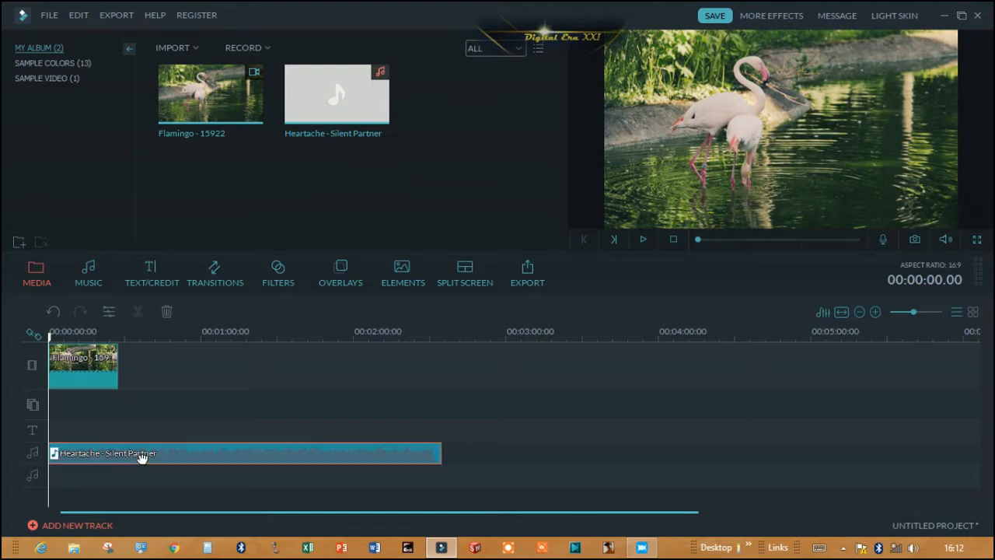
drag(182, 459, 99, 454)
Play the start of the video with its music and lower the Heartache clip's volume
click(642, 241)
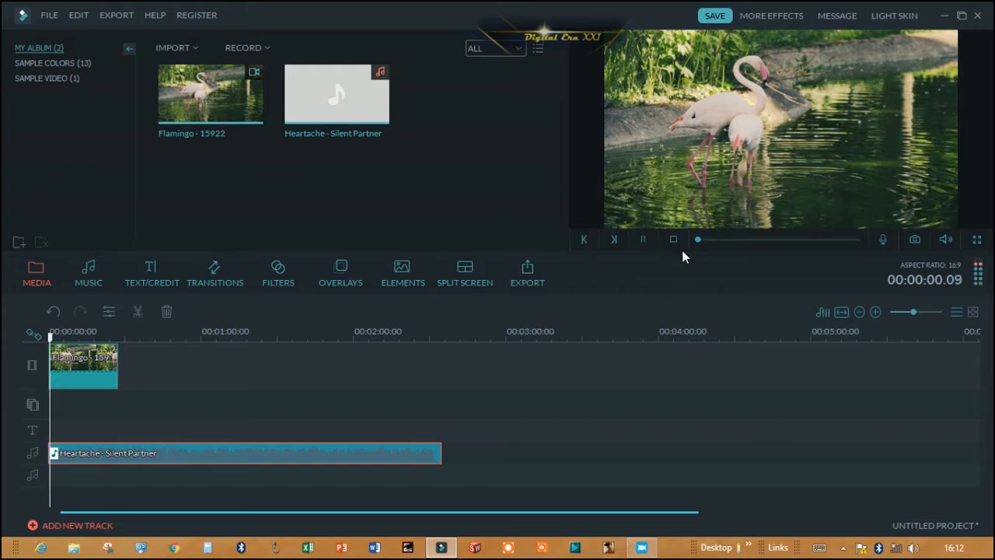
click(642, 240)
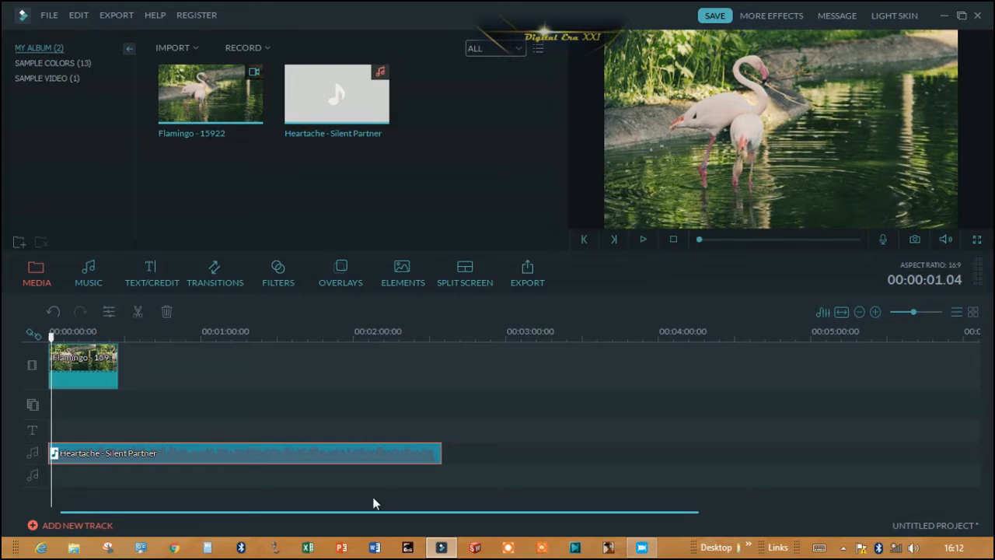
right_click(364, 457)
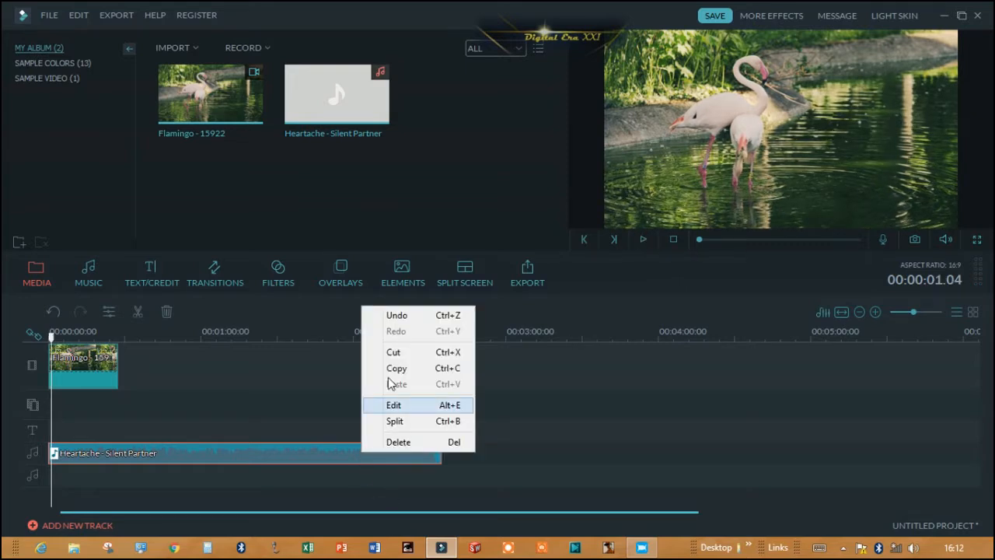
click(394, 403)
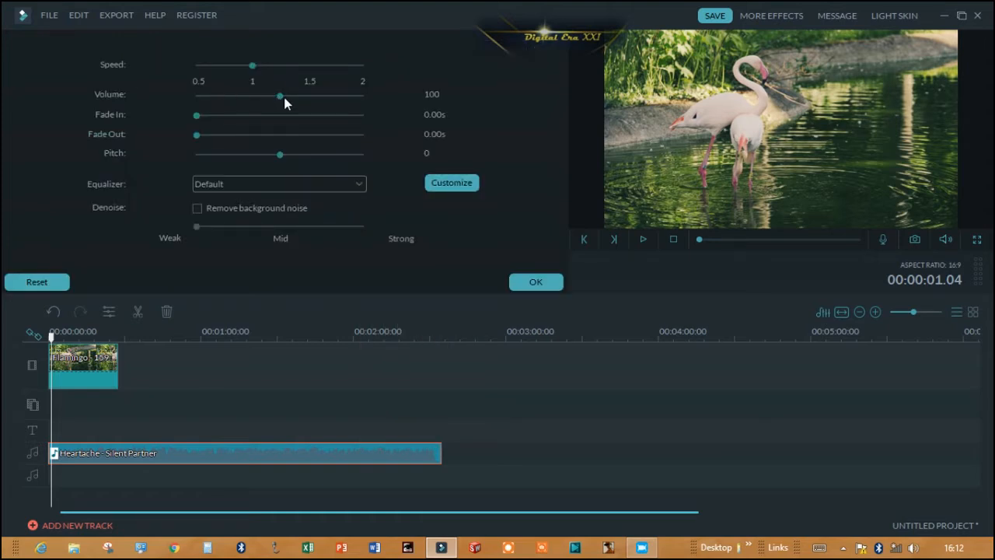
drag(280, 97, 239, 99)
click(533, 283)
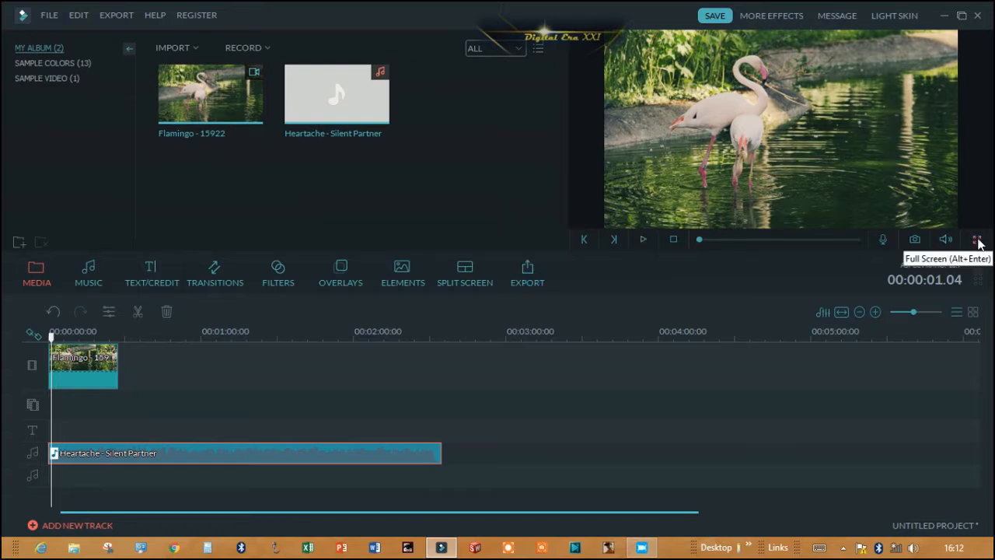
Play the video with the quieter music in full screen, return to the editor and pause playback
click(641, 241)
click(977, 240)
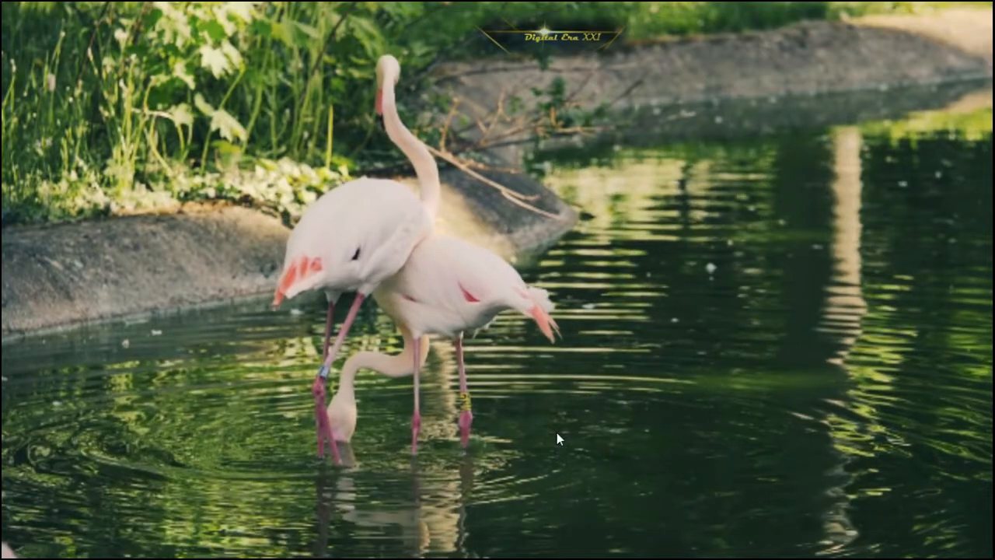
key(Escape)
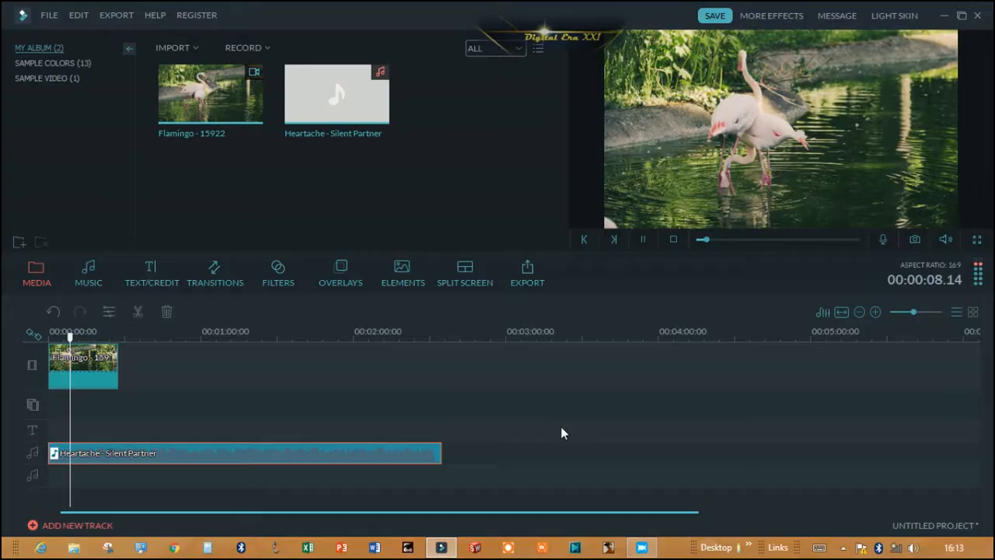
click(641, 239)
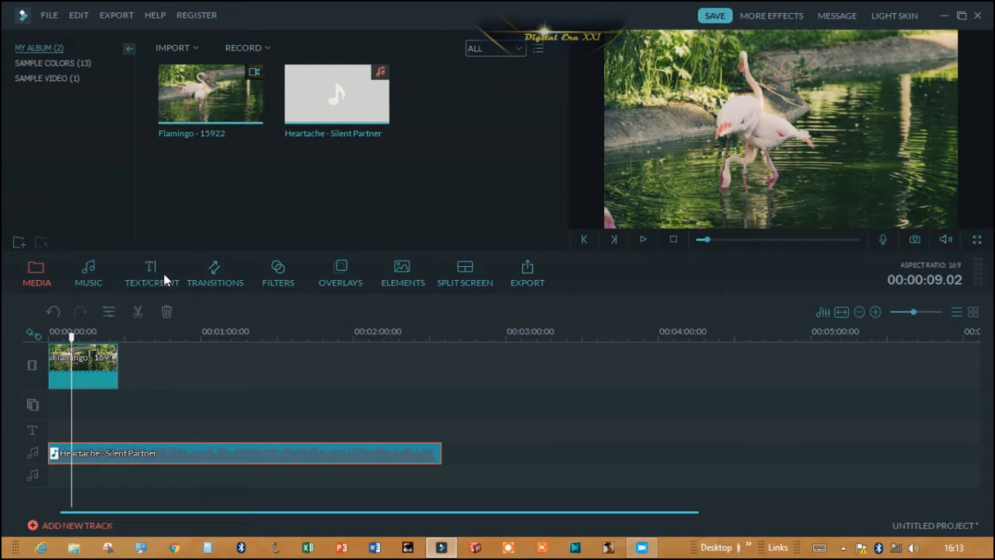
Import the video Squirrel - 3904 from the VIDEOS AND MUSIC NO COPYRIGHT CALM folder
click(182, 48)
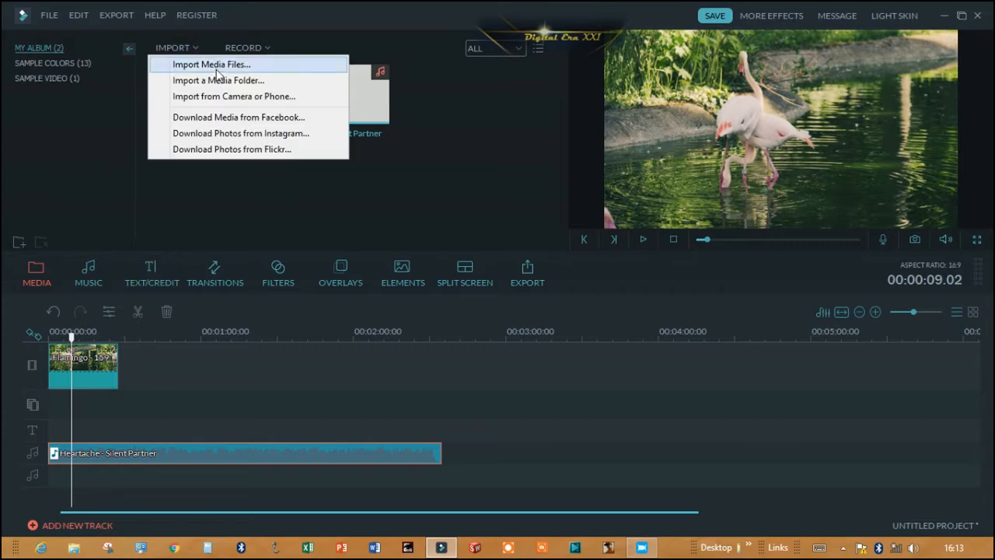
click(217, 68)
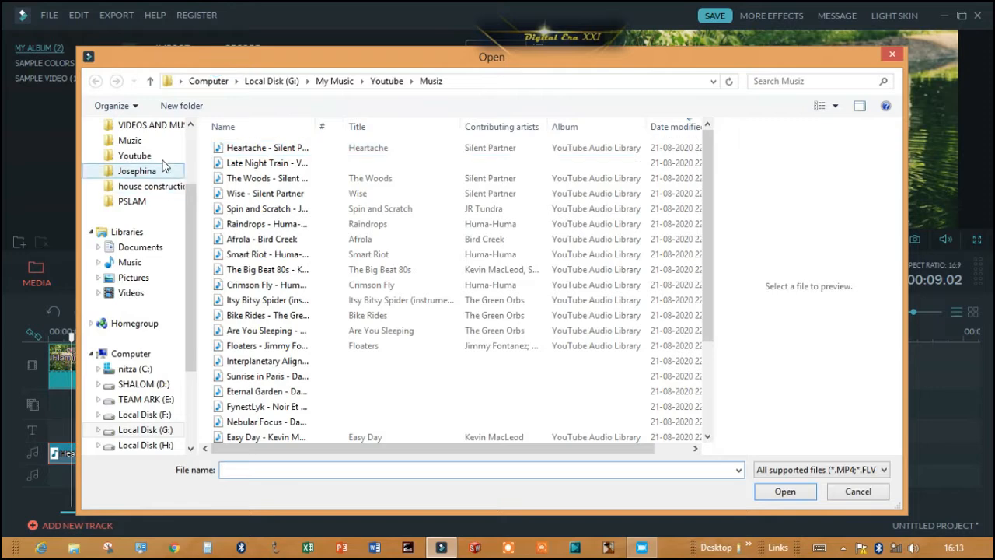
click(162, 128)
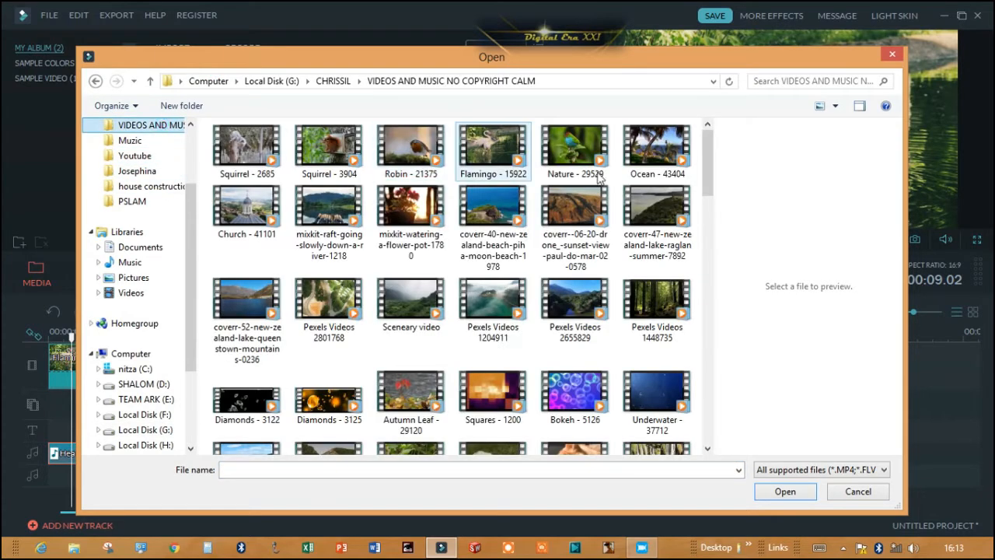
click(332, 154)
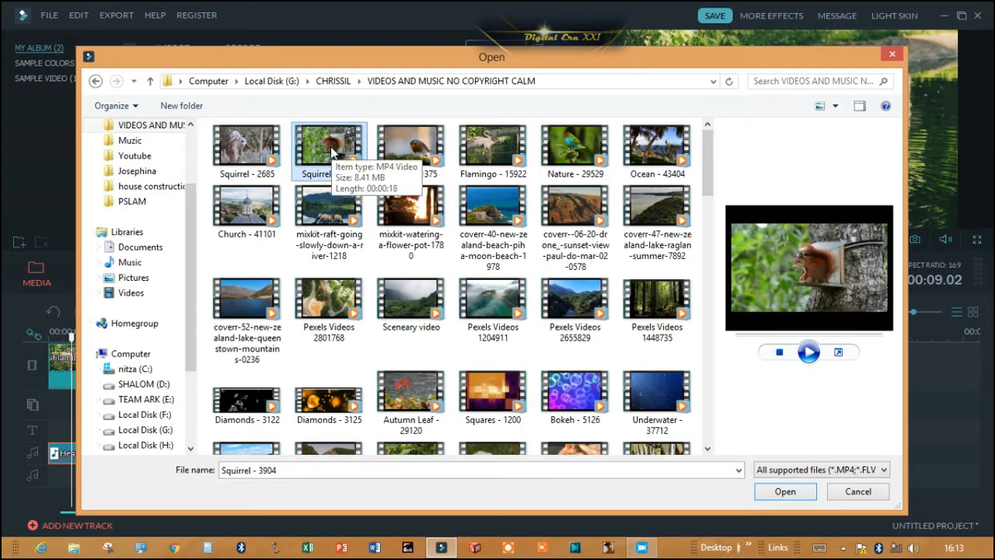
click(785, 492)
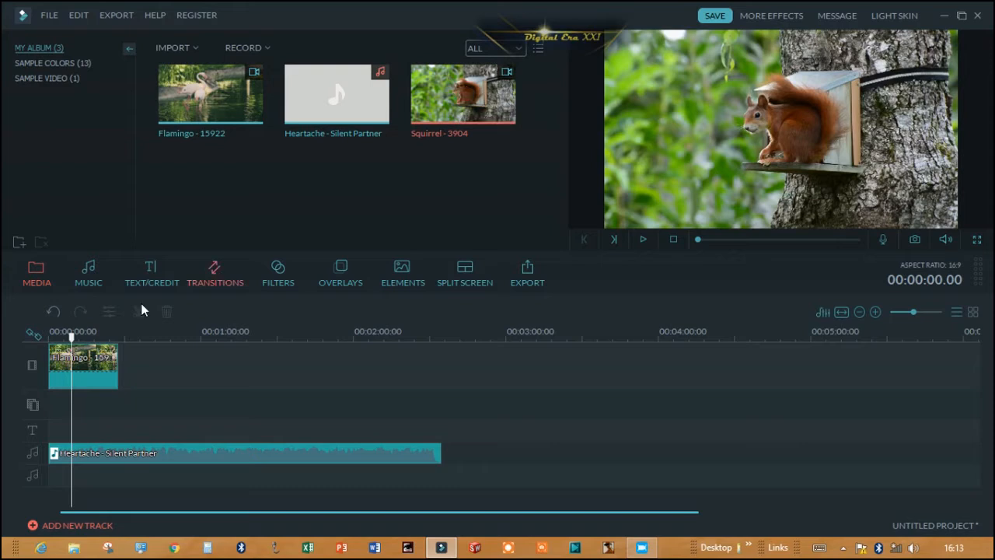
Move the playhead to the end of the Flamingo clip and add the Squirrel - 3904 clip there on the video track
drag(73, 349, 118, 345)
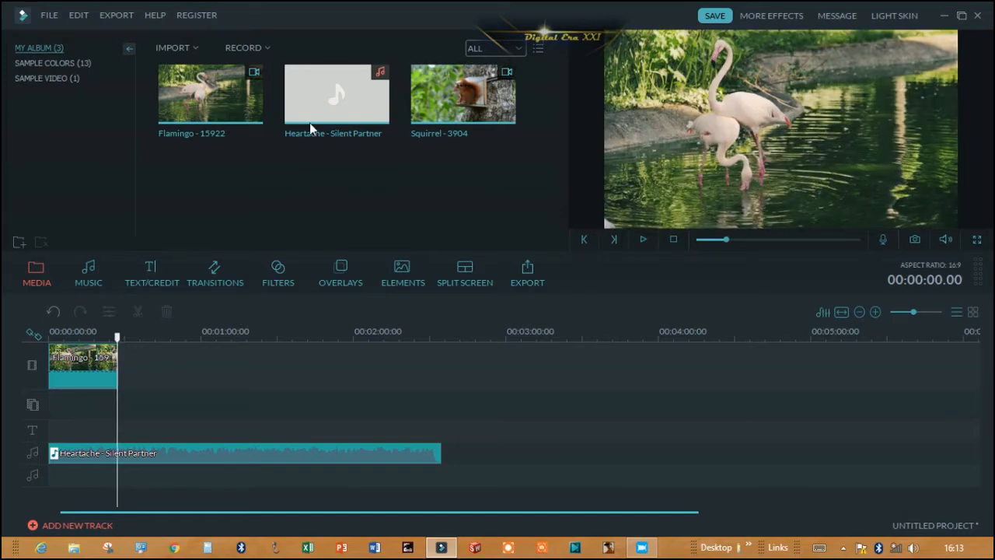
click(465, 97)
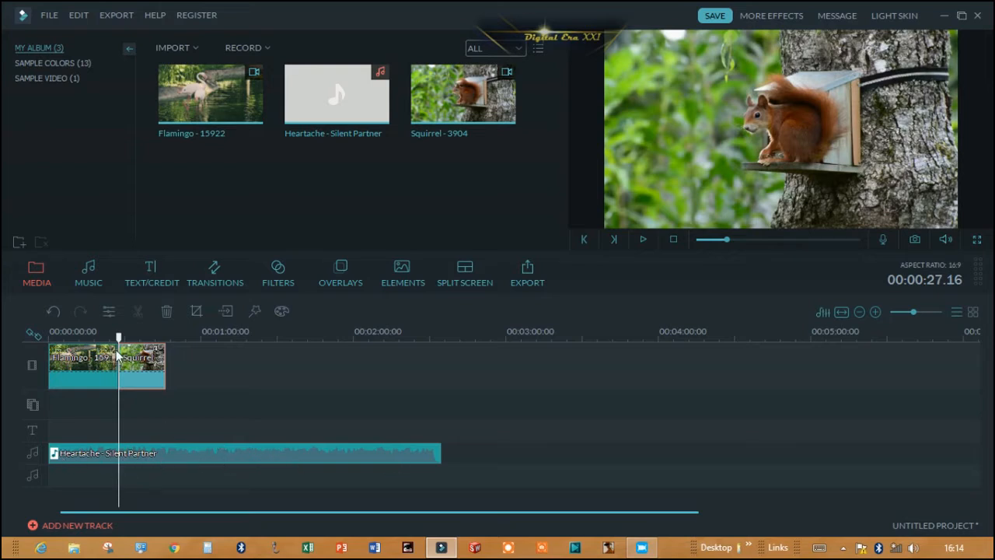
Return the playhead to the timeline's start and play the joined clips in full screen
drag(118, 337, 31, 337)
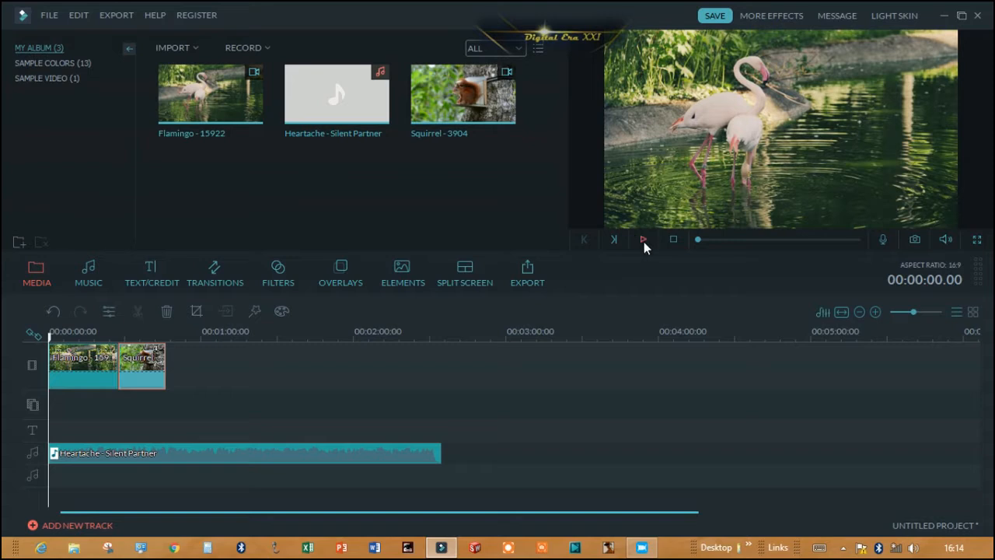
click(642, 240)
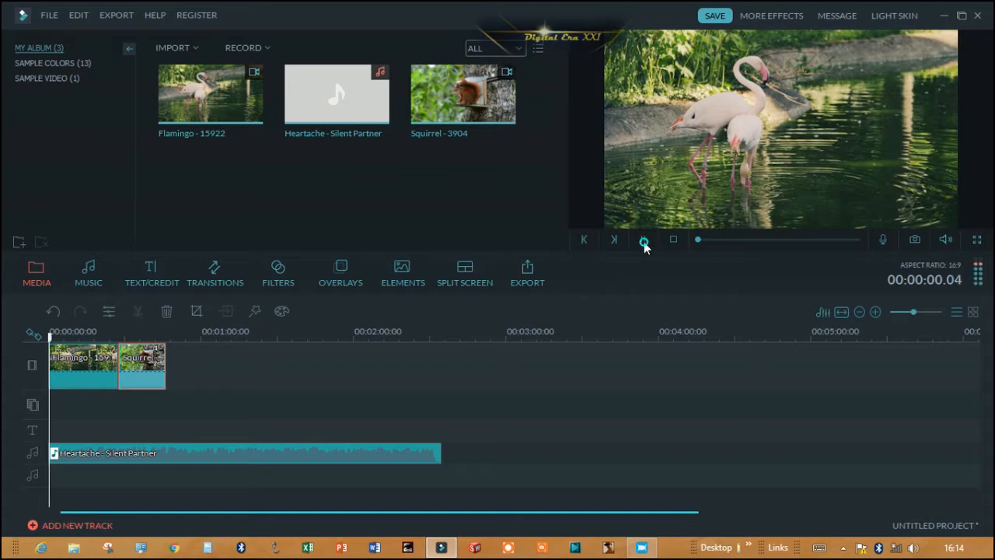
click(978, 242)
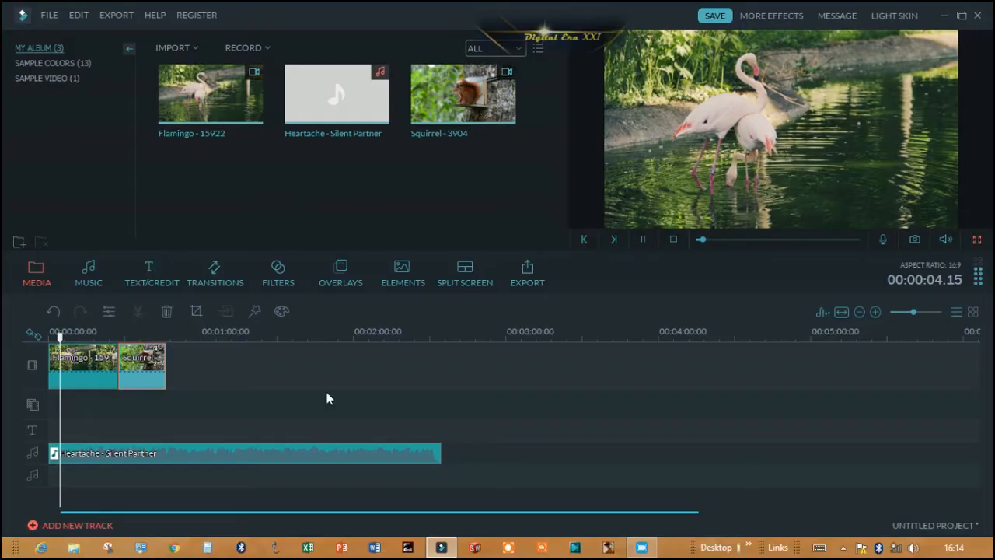
Set the Heartache music clip's volume to 32 and play the video in full screen
right_click(328, 457)
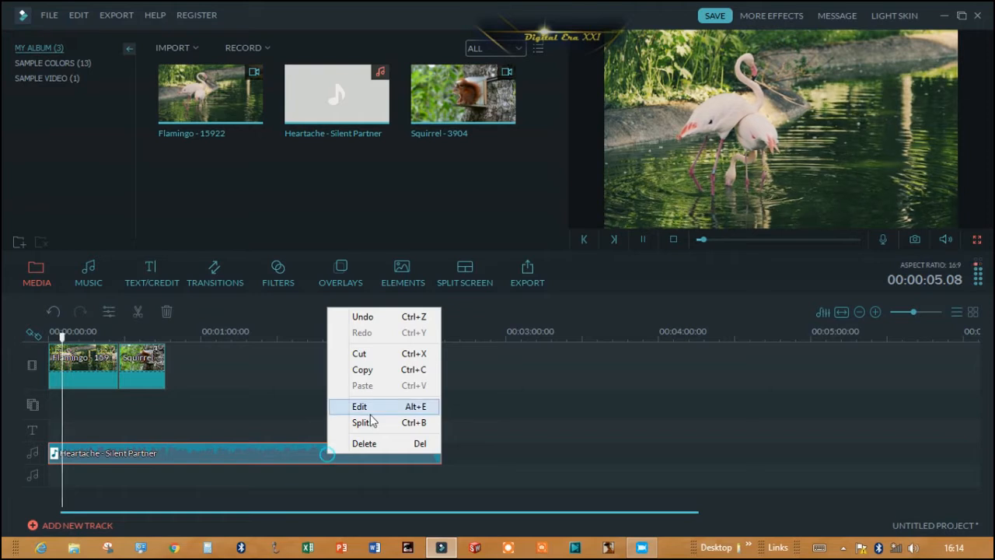
click(359, 406)
mouse_move(237, 94)
mouse_down()
mouse_move(190, 101)
mouse_move(223, 98)
mouse_up()
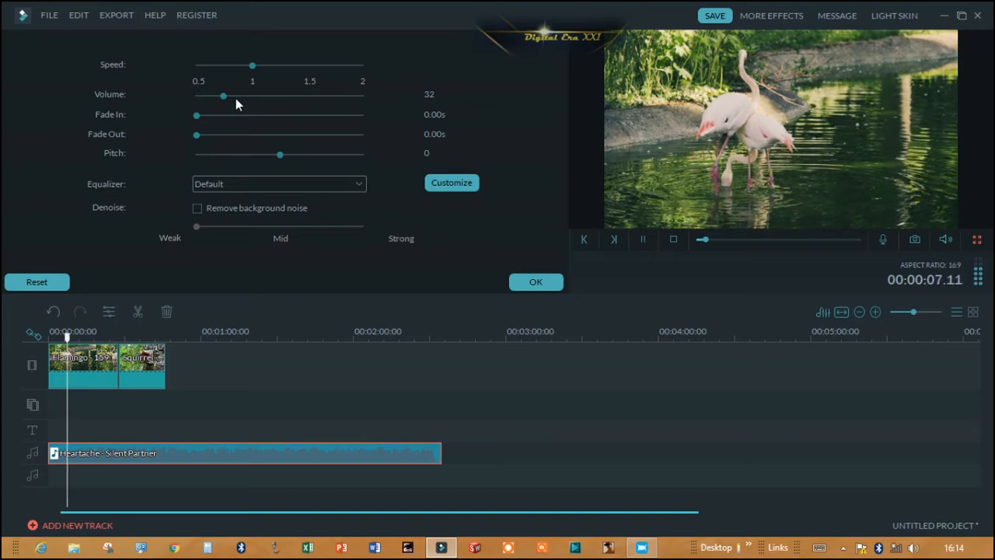
click(530, 281)
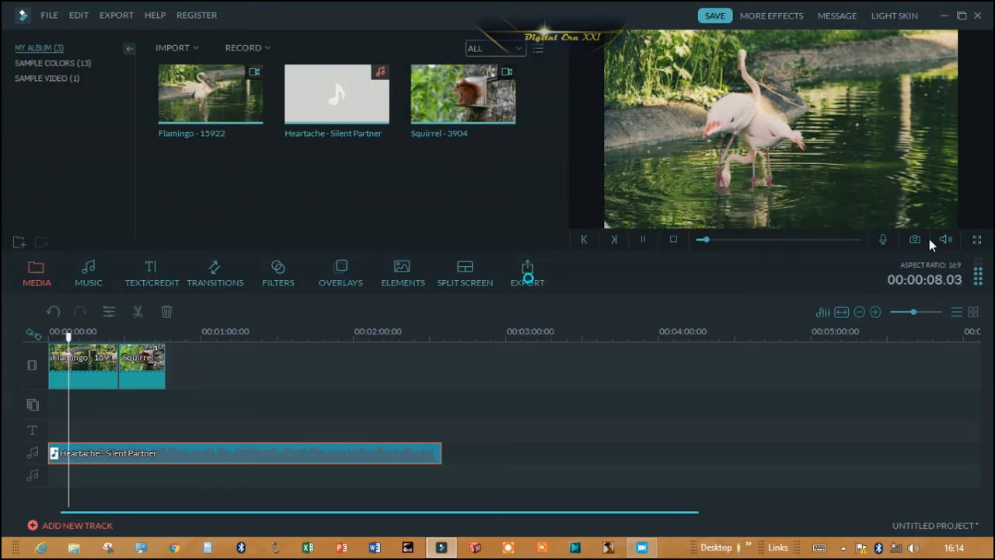
click(976, 239)
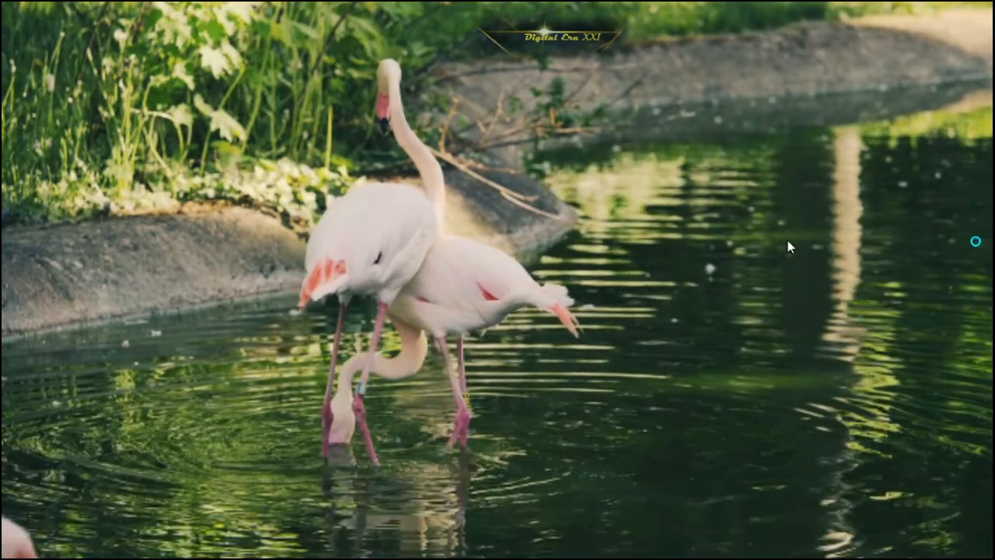
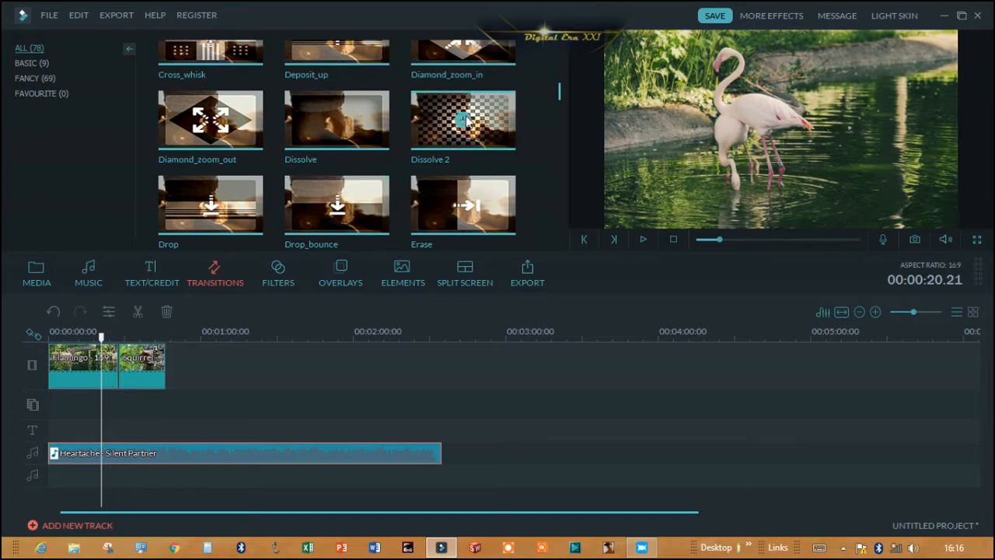
Add the Dissolve 2 transition between the Flamingo and Squirrel clips and move the playhead just before it
click(463, 121)
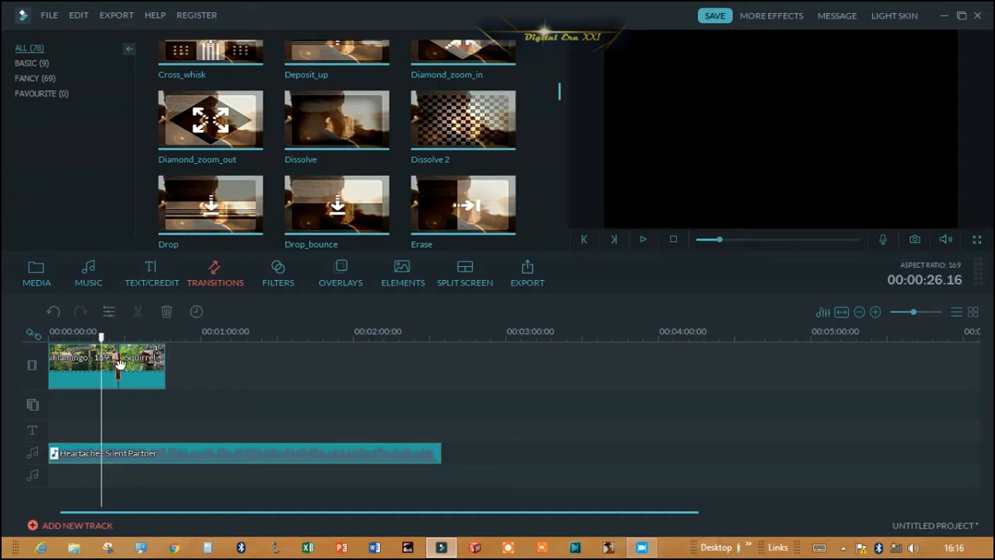
drag(102, 340, 110, 340)
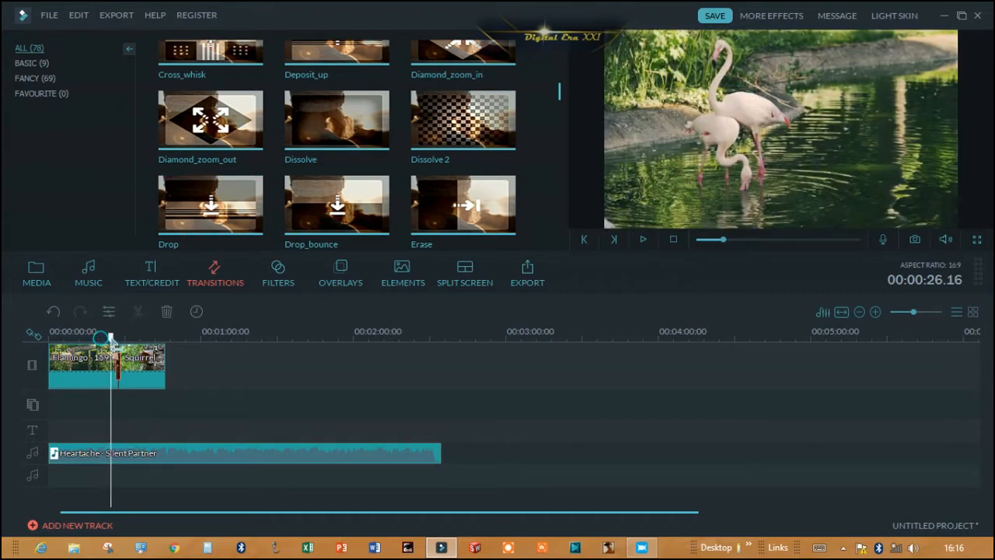
click(113, 338)
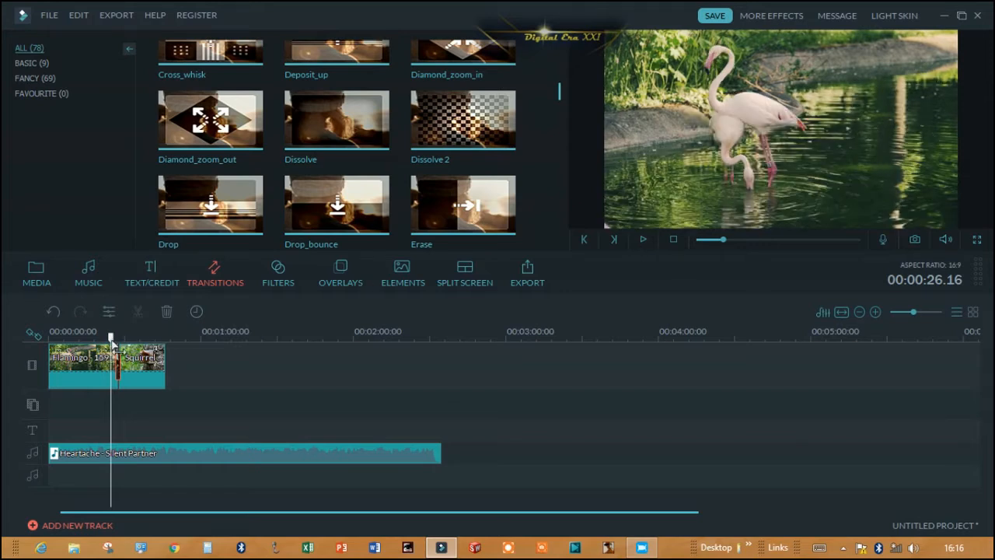
Play the transition between the two clips in full screen, return to the editor and pause playback
click(644, 241)
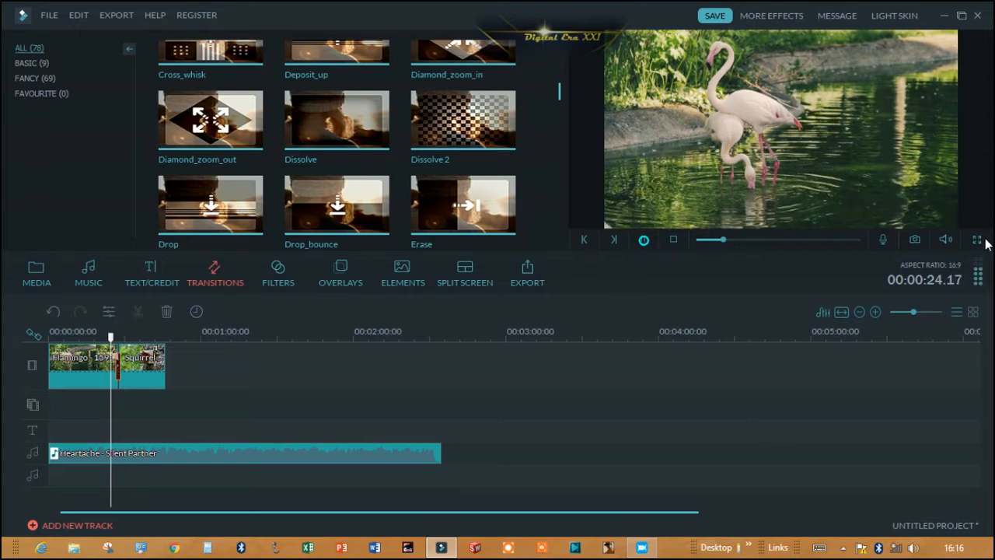
click(975, 240)
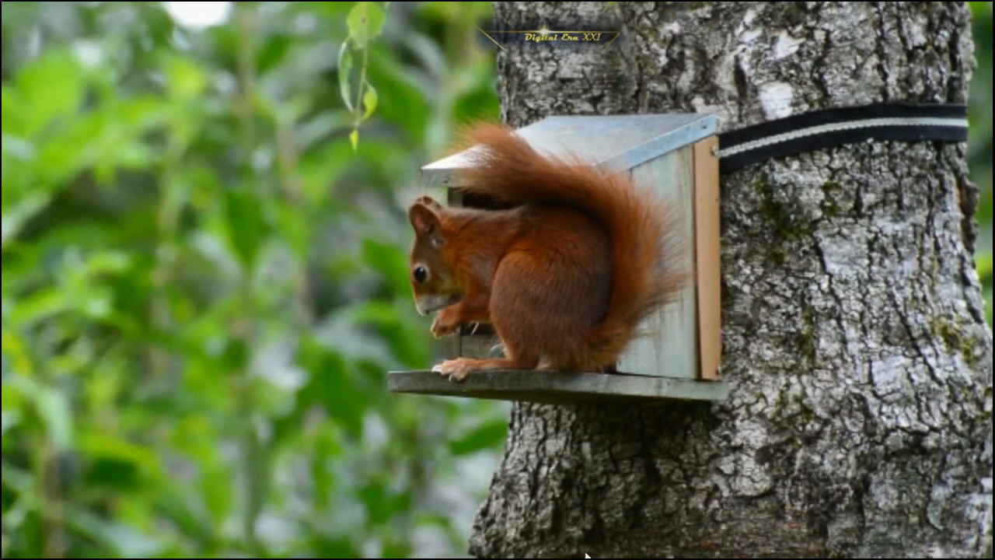
mouse_move(523, 293)
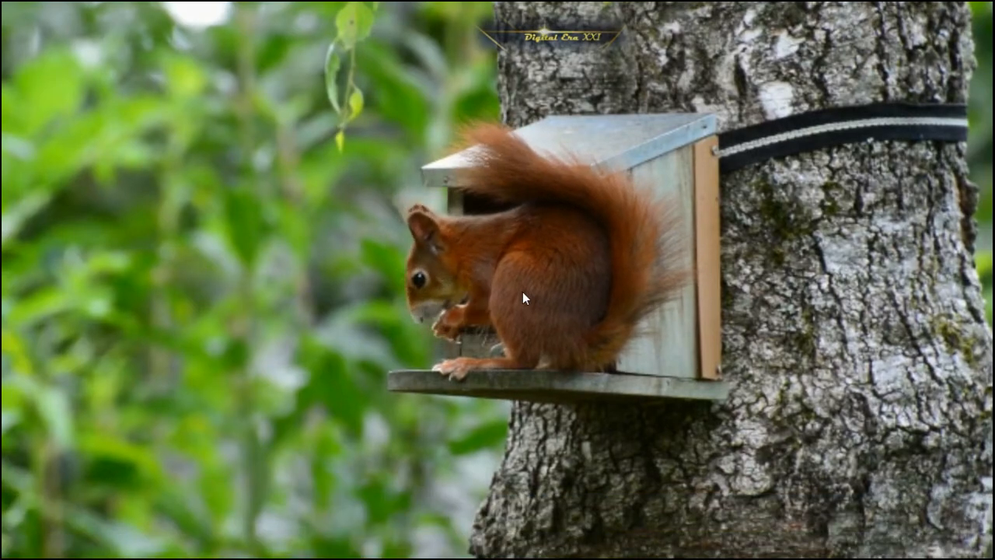
key(Escape)
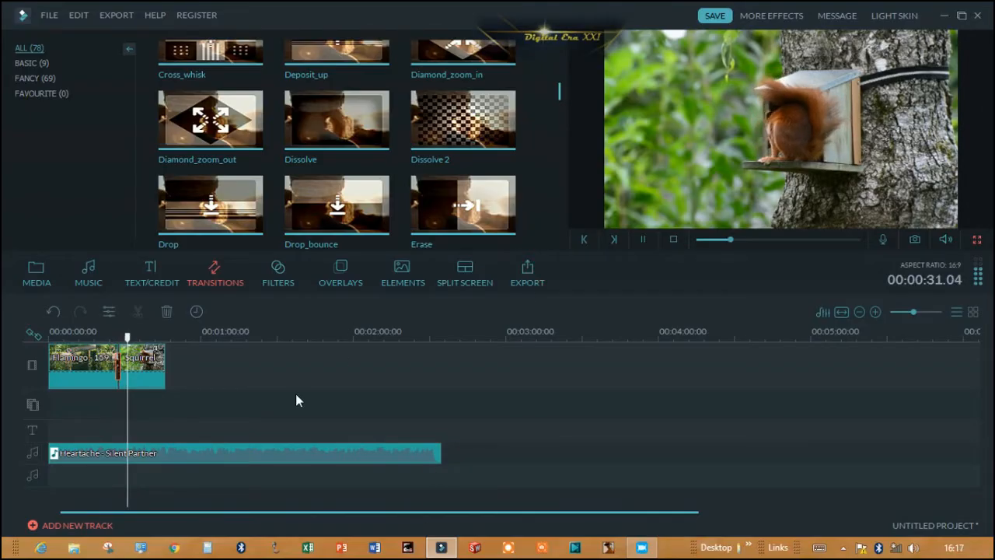
click(645, 238)
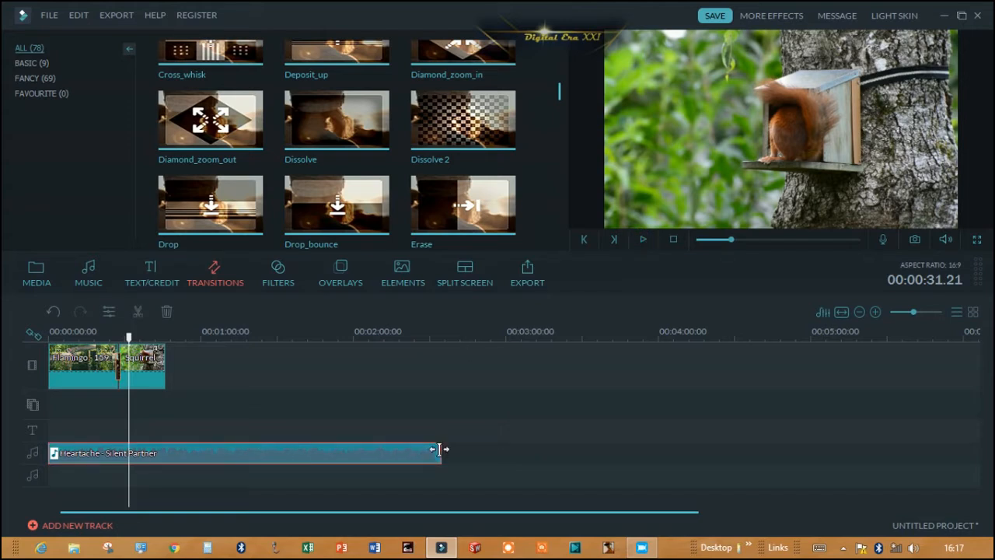
Trim the end of the Heartache music to the end of the Squirrel clip and return the playhead to the start
drag(440, 450, 160, 435)
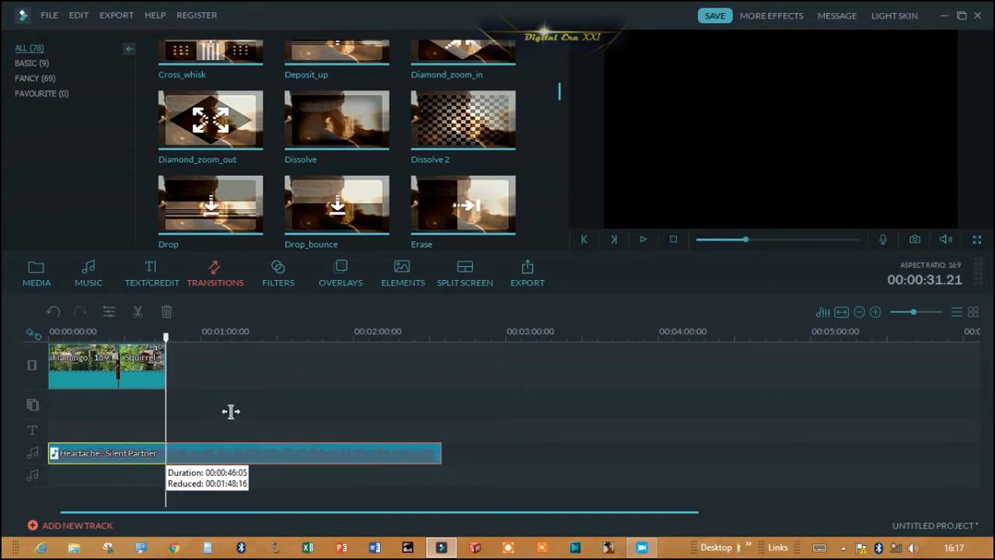
drag(254, 419, 241, 410)
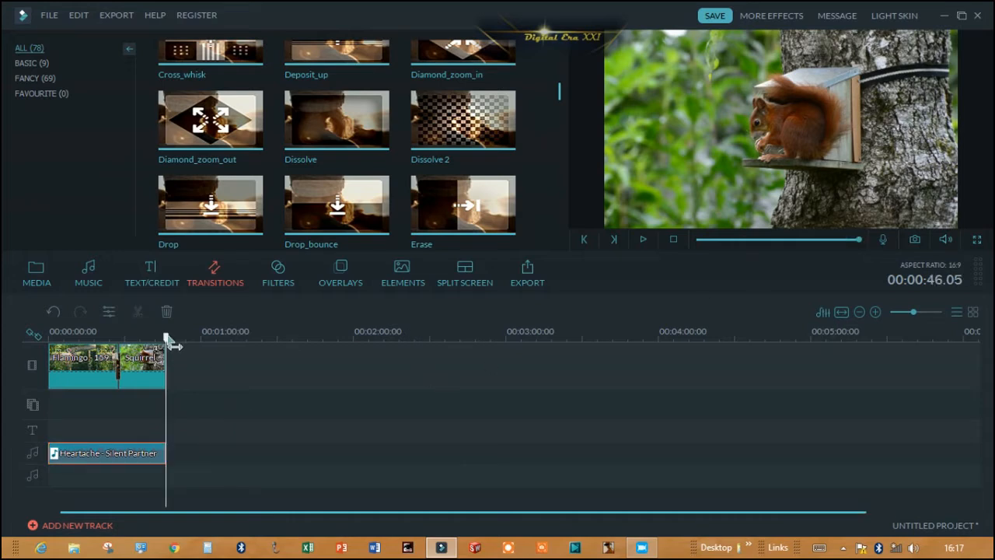
drag(166, 336, 49, 336)
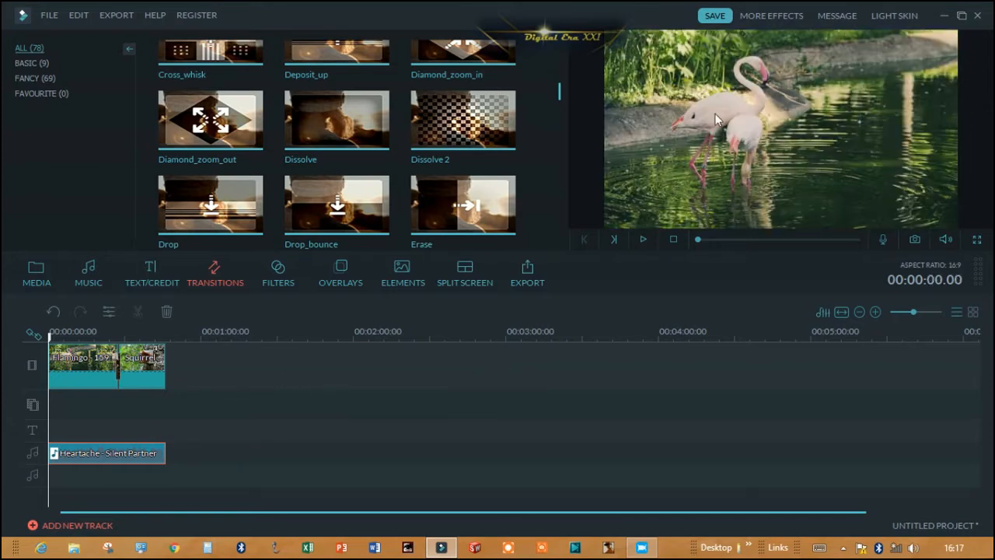
Save the project as Swan in the DIGITAL ERA XXI folder
click(714, 16)
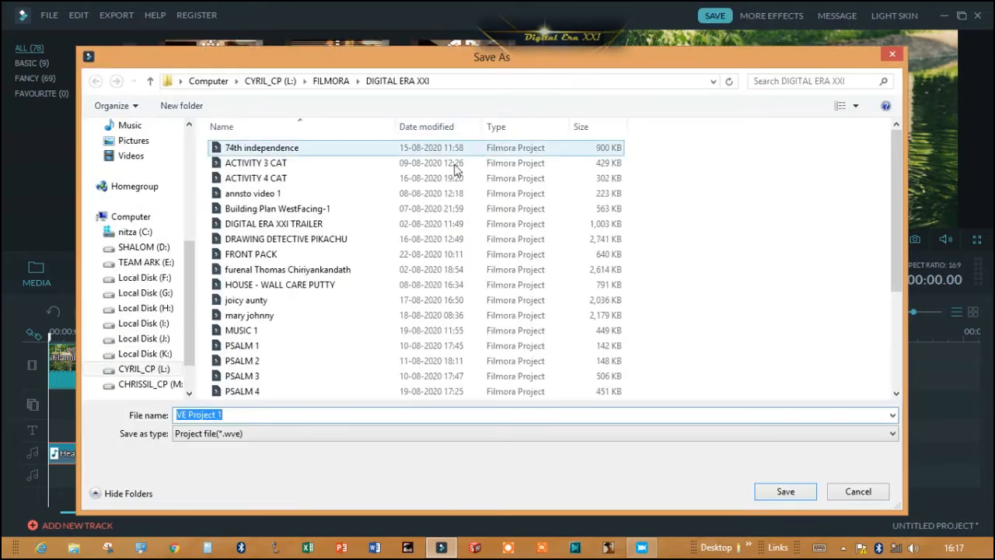
click(260, 413)
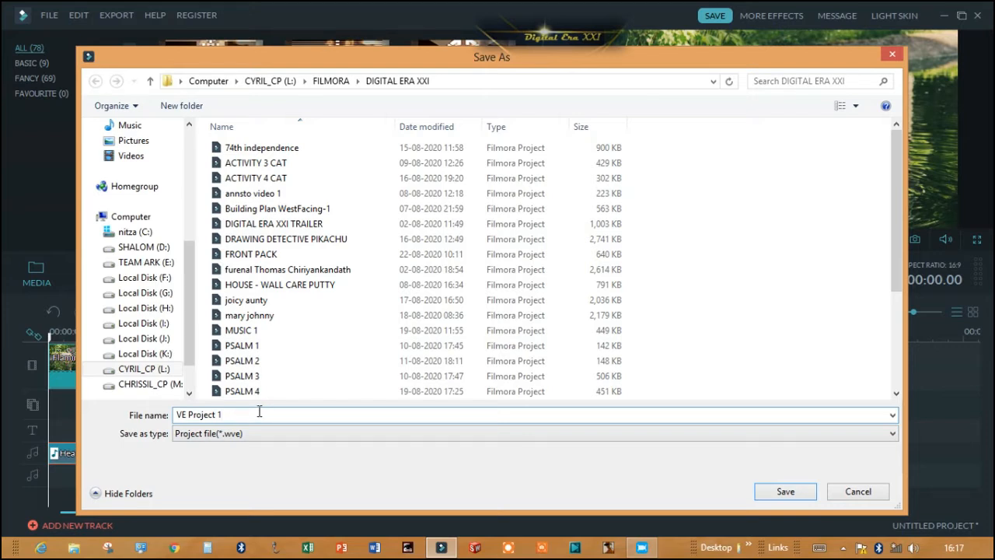
key(BackSpace)
key(BackSpace)
key(BackSpace)
key(BackSpace)
key(BackSpace)
key(BackSpace)
key(BackSpace)
key(BackSpace)
key(BackSpace)
key(BackSpace)
key(BackSpace)
text(Swan)
click(784, 491)
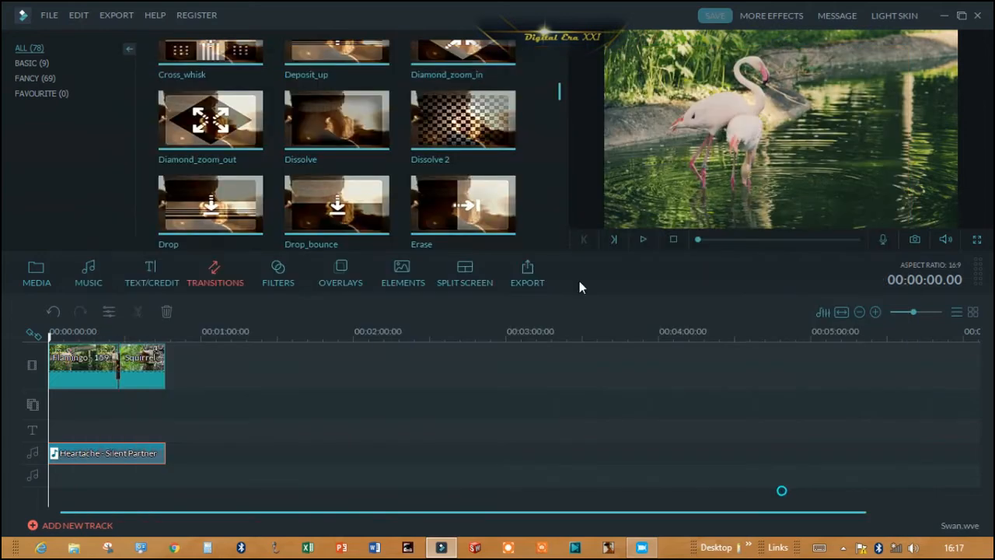
Start exporting the movie for the iPhone device and name the output Swan_Squireel
click(529, 272)
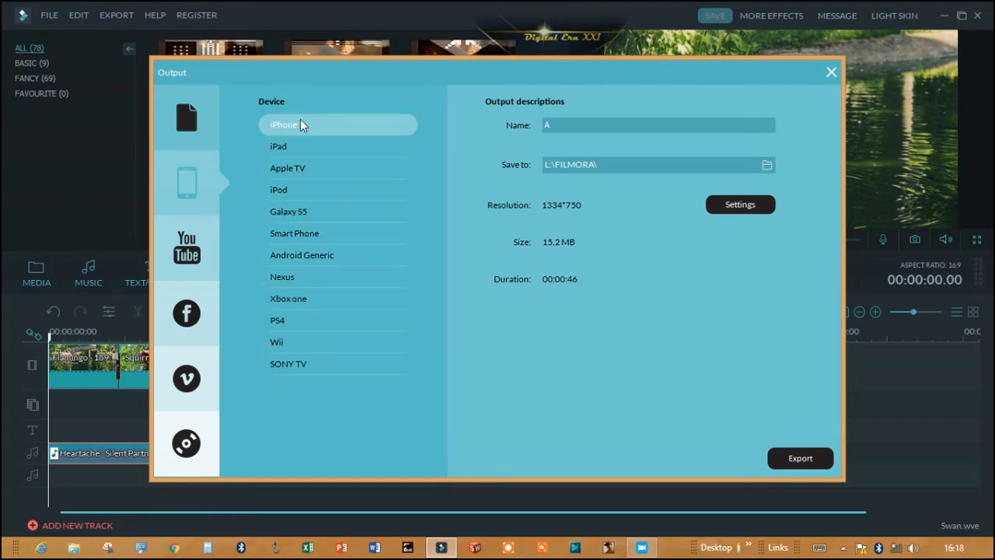
click(576, 131)
drag(575, 130, 508, 121)
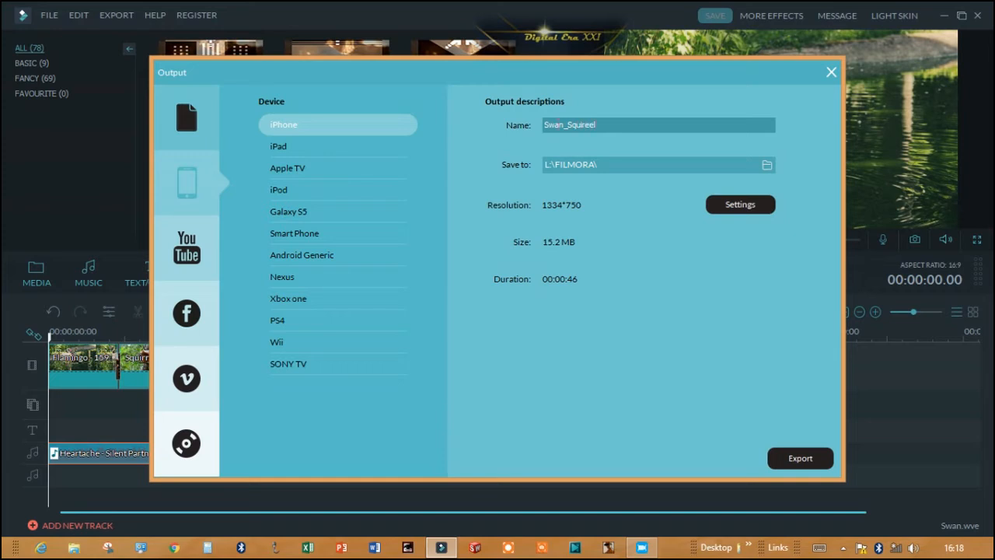
Set the iPhone export's video resolution to 1920*1080 and bit rate to 10000 kbps, and choose Best quality
click(739, 210)
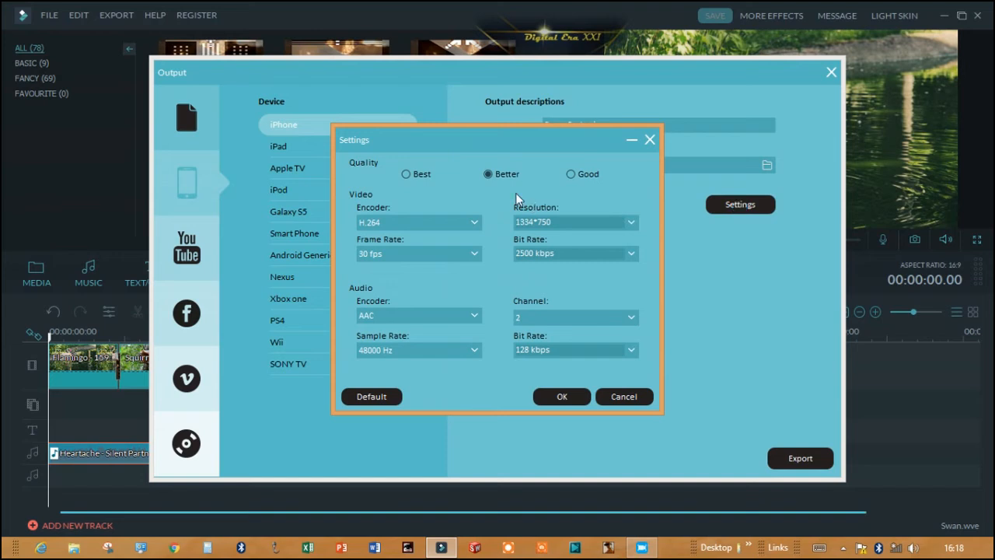
click(629, 223)
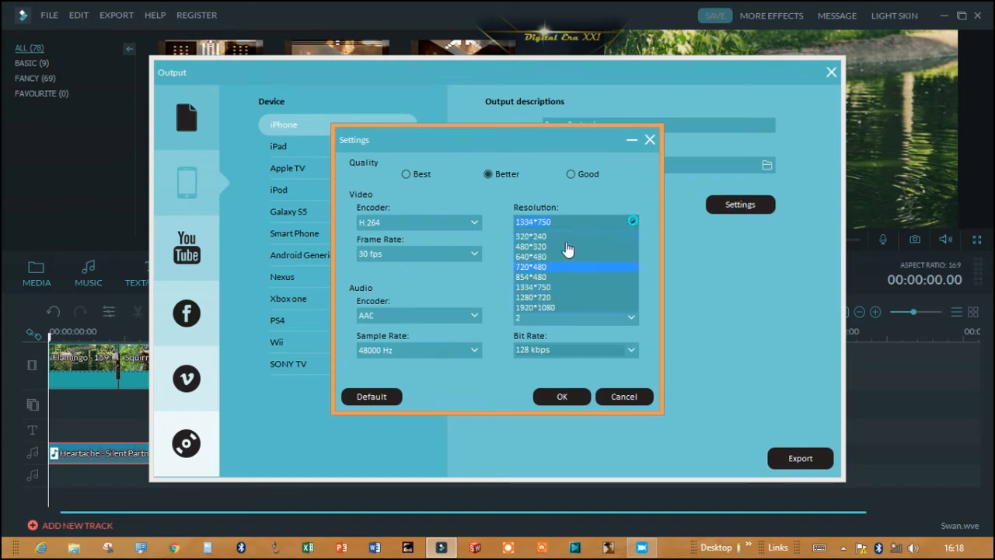
click(557, 308)
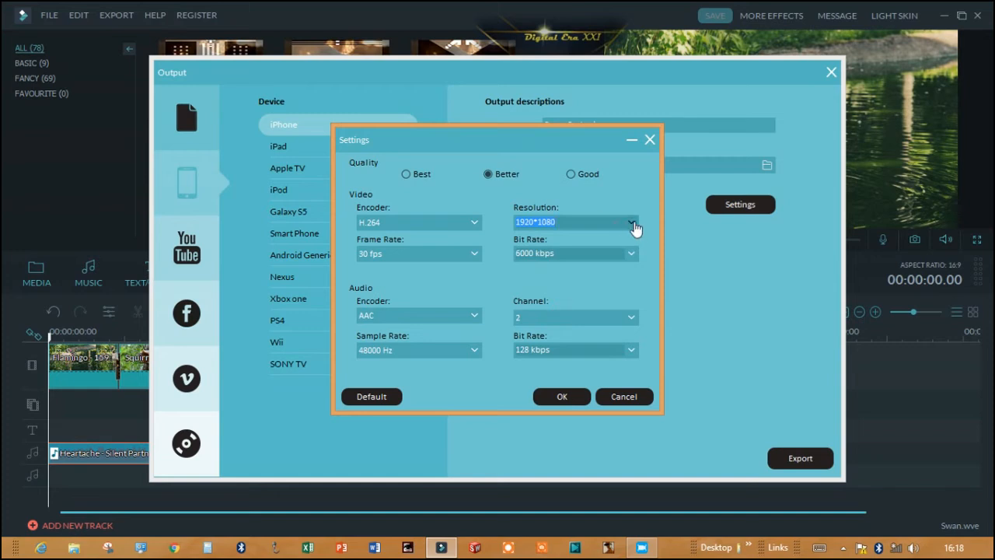
click(633, 223)
click(564, 308)
click(631, 260)
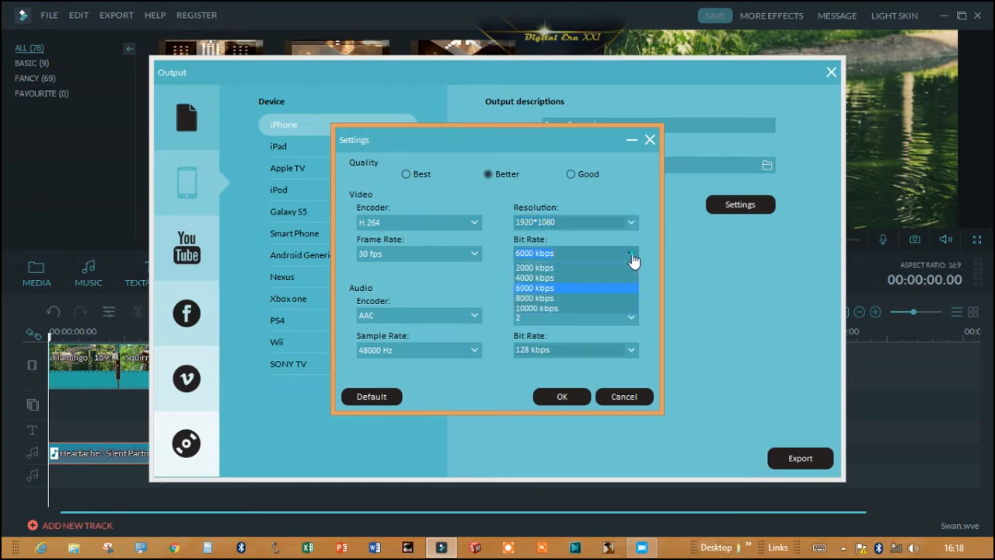
click(570, 308)
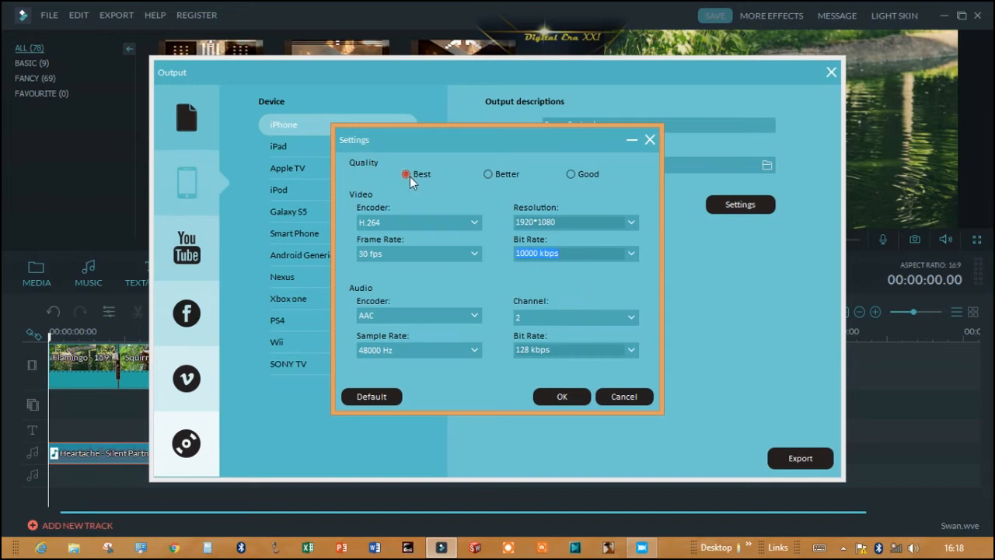
Set the export's audio bit rate to 160 kbps and apply the output settings
click(627, 352)
click(628, 350)
click(558, 384)
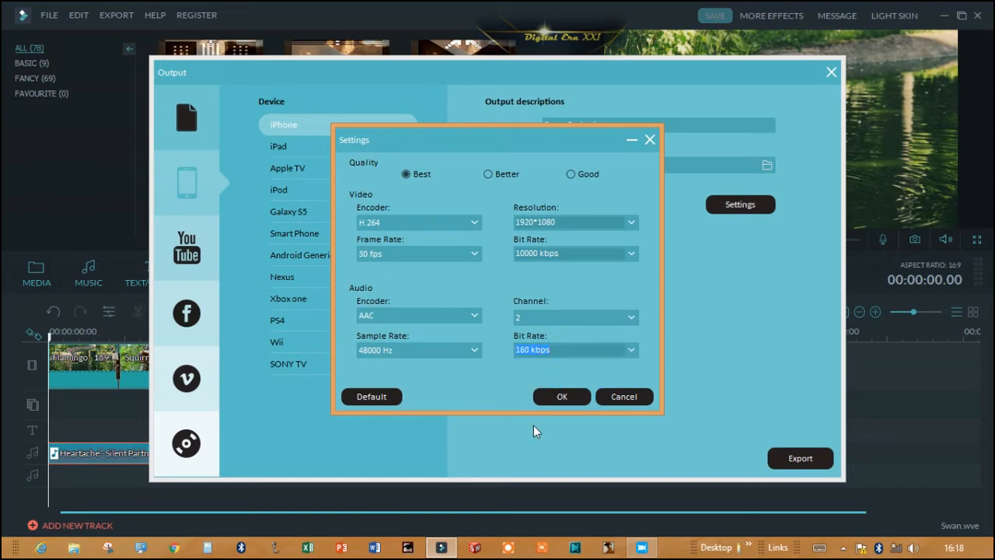
click(561, 396)
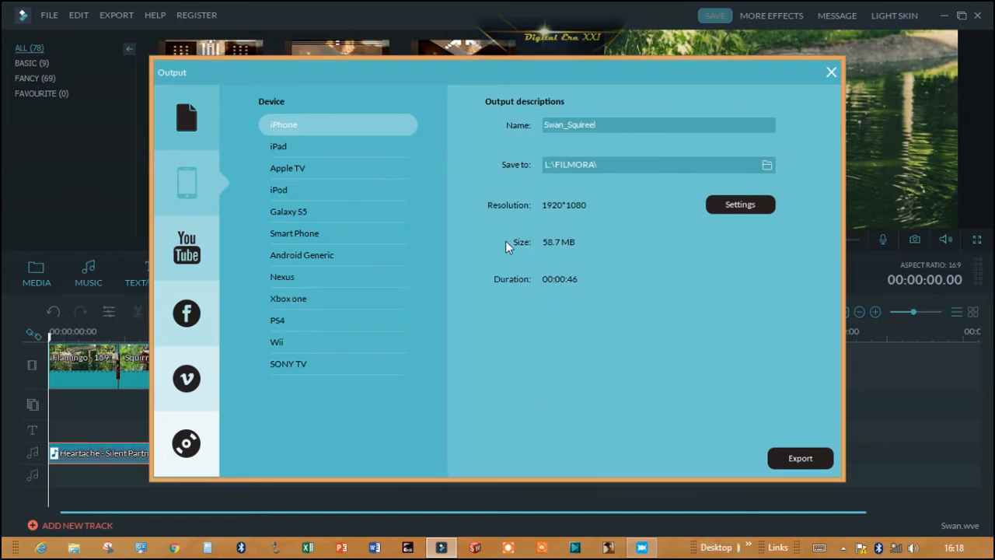
Export the movie, repositioning the Convert window while the conversion runs
click(812, 460)
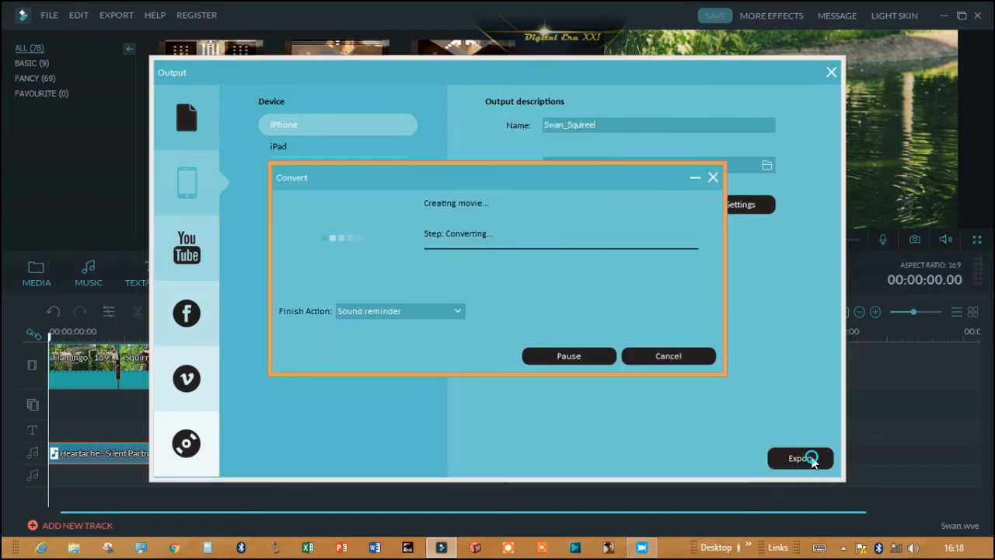
drag(582, 183, 603, 242)
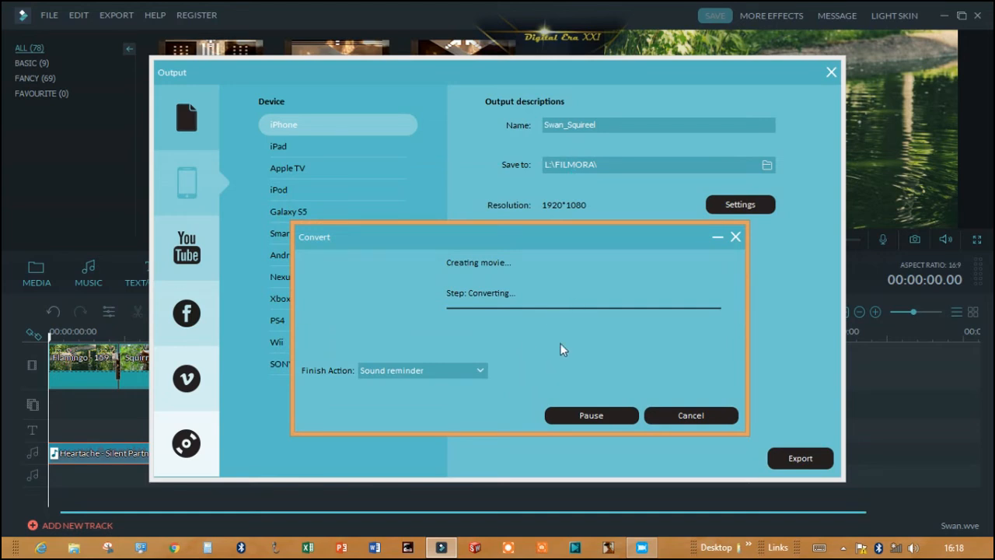
drag(602, 239, 603, 264)
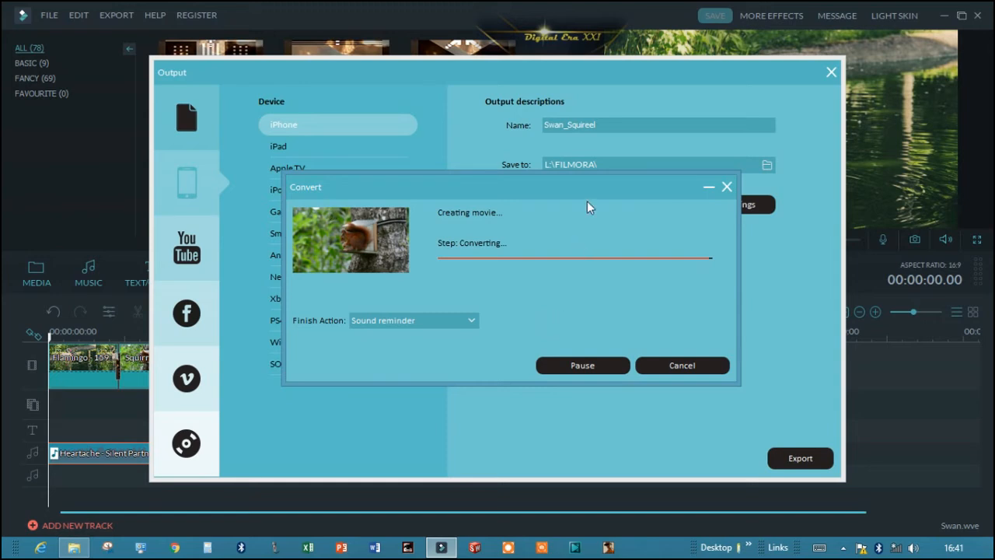
drag(586, 196, 607, 311)
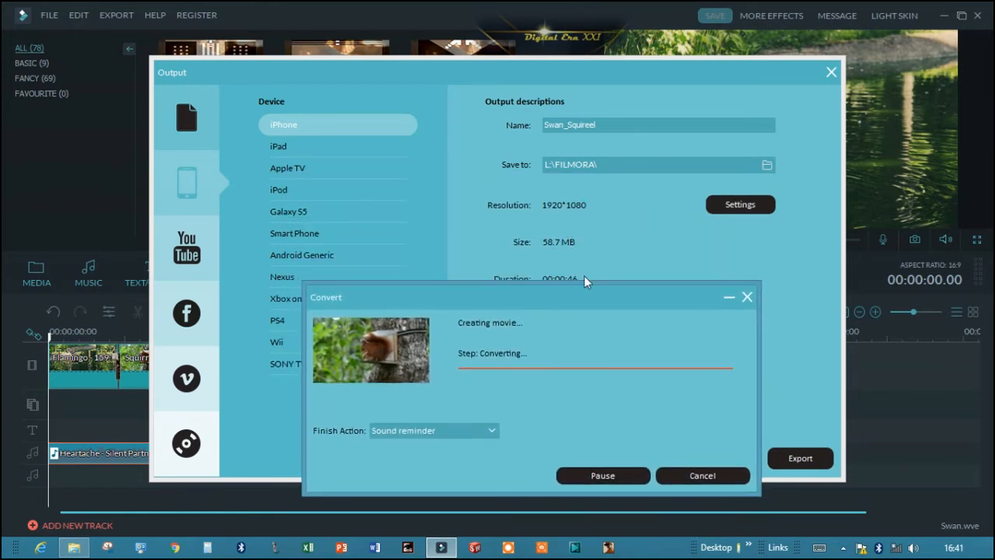
drag(587, 295, 433, 189)
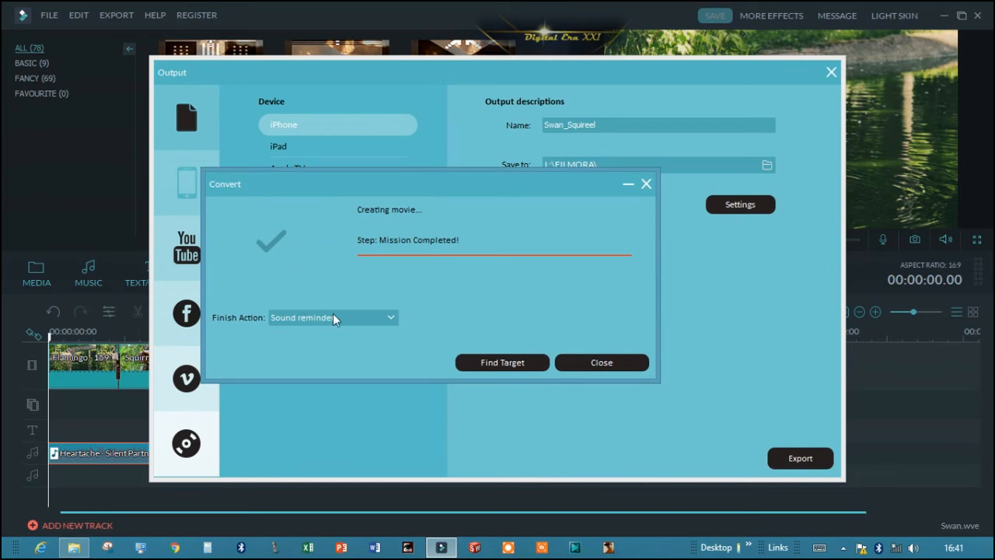
Locate the exported Swan_Squireel1 file in the maximized FILMORA folder window and play it at lower volume in full screen
click(505, 363)
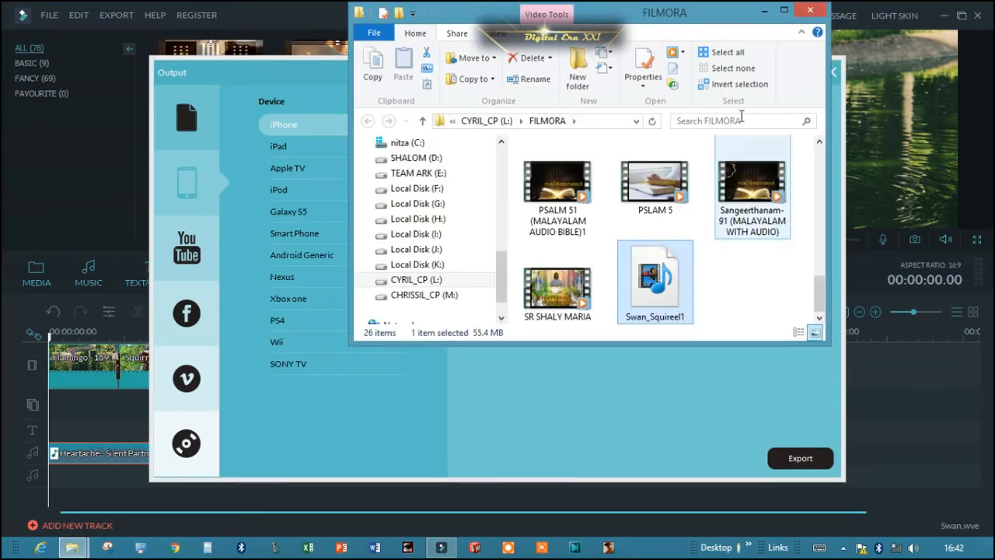
click(784, 10)
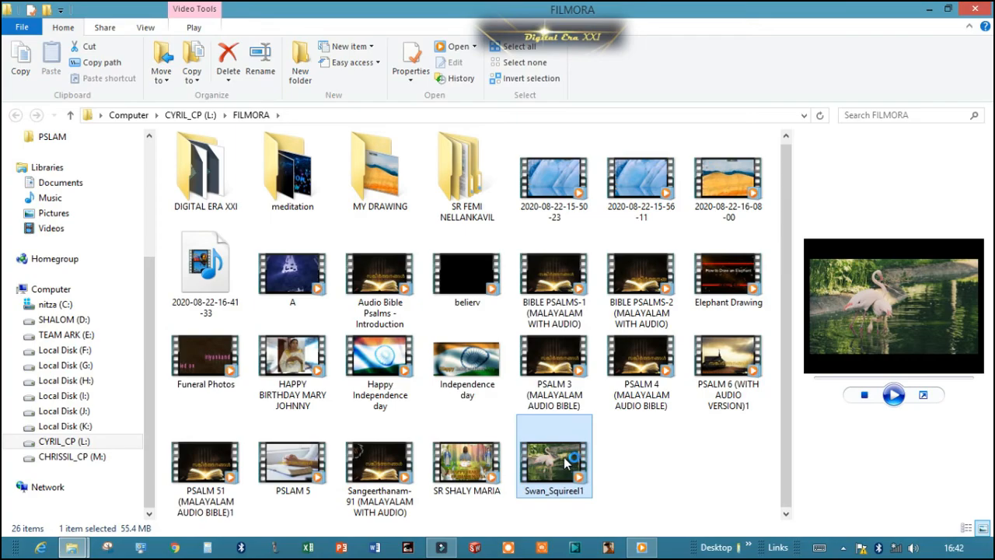
double_click(563, 457)
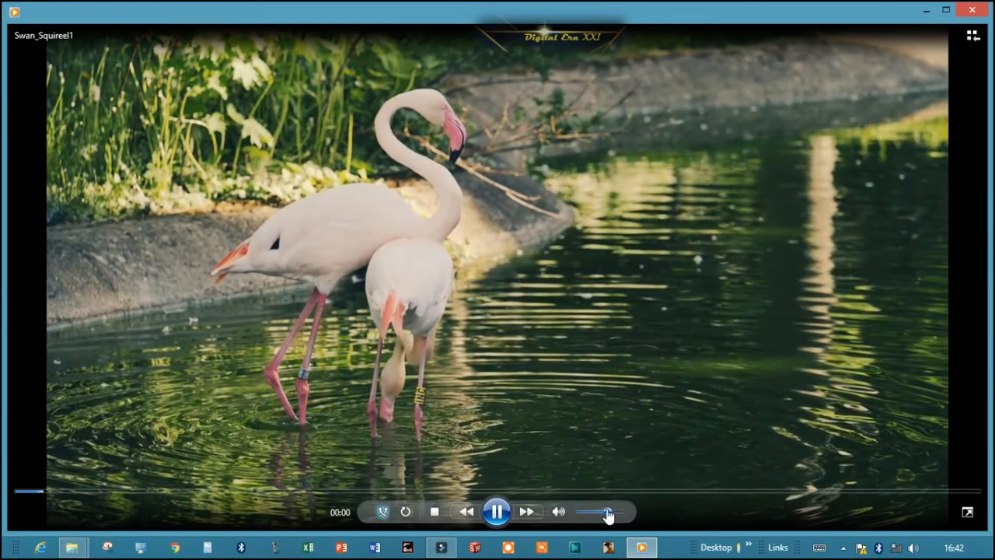
drag(607, 511, 587, 511)
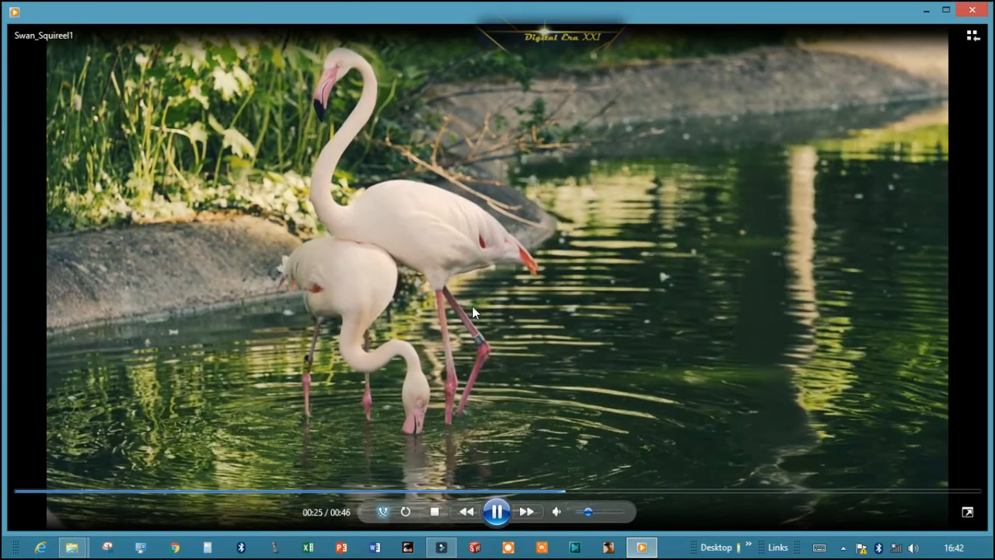
double_click(472, 311)
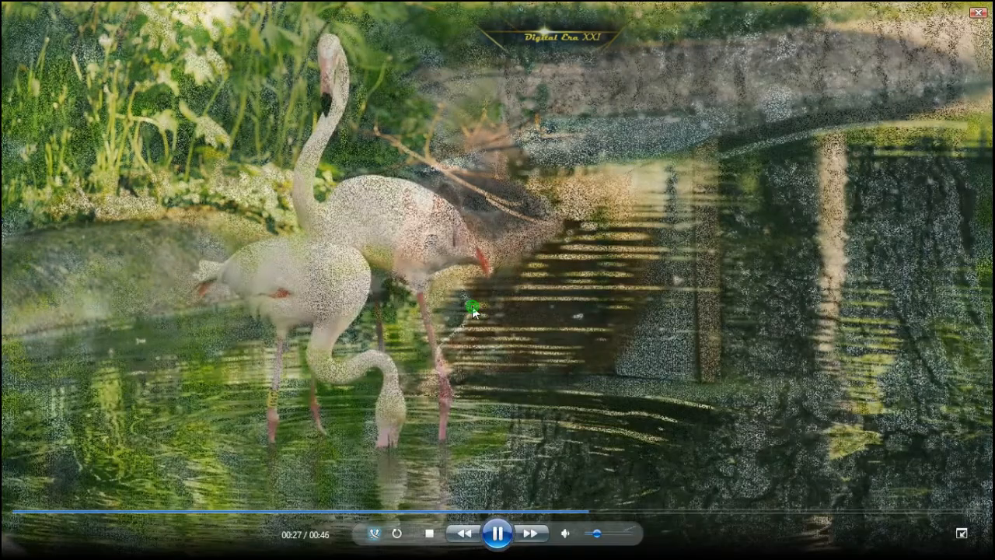